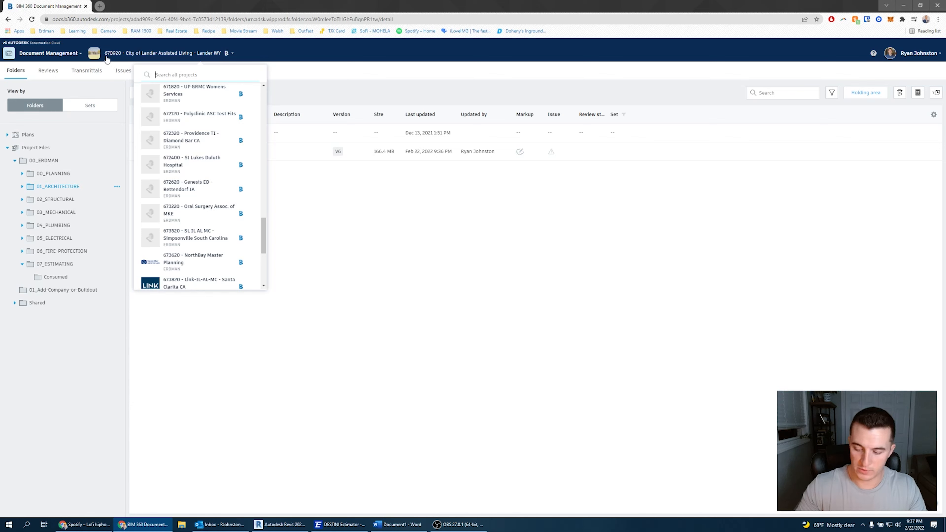
Search the project list for 670920 and open City of Lander Assisted Living - Lander WY.
{"action": "type", "text": "6709"}
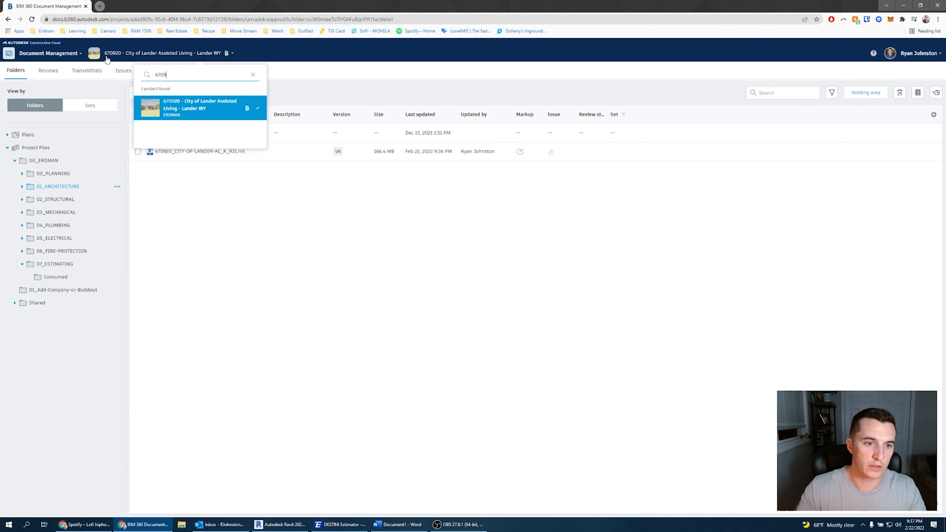
{"action": "type", "text": "20"}
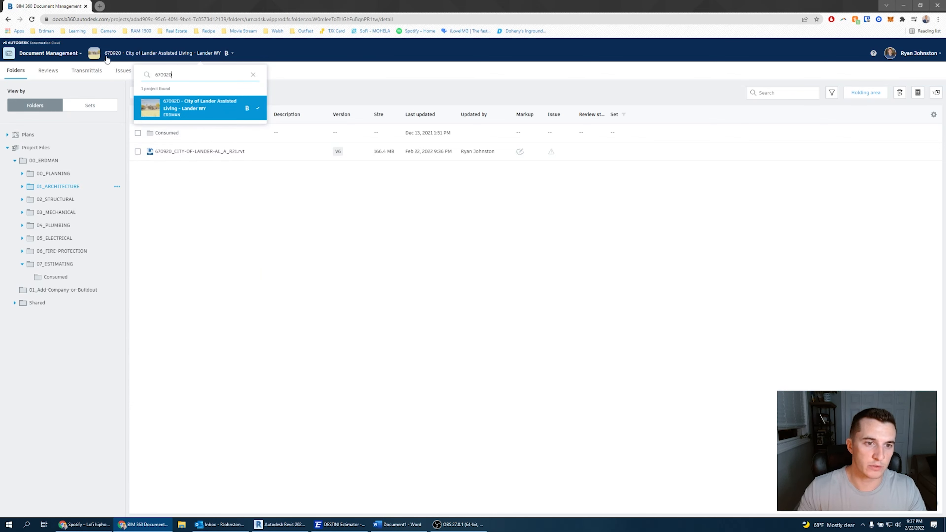
{"action": "left_click", "coordinate": [201, 111]}
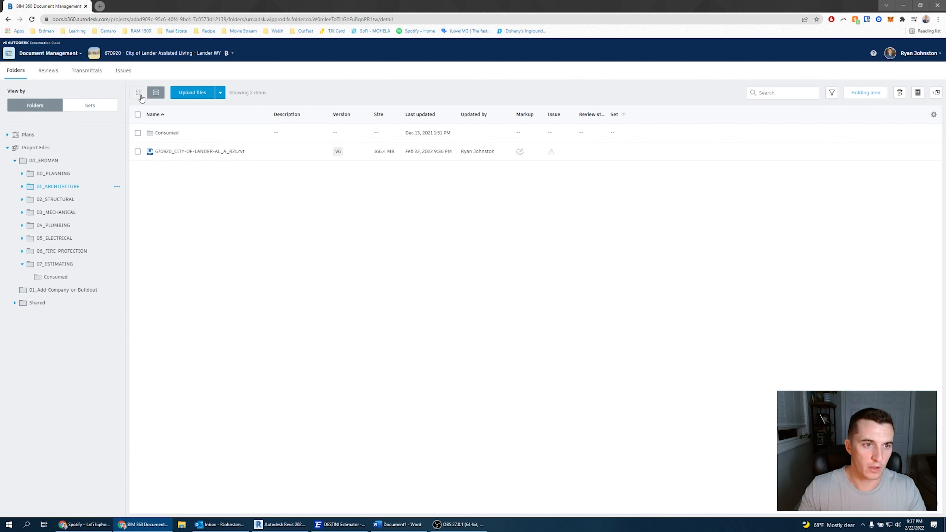
Browse the Plans and Project Files folders down to 00_ERDMAN's 01_ARCHITECTURE folder.
{"action": "left_click", "coordinate": [72, 55]}
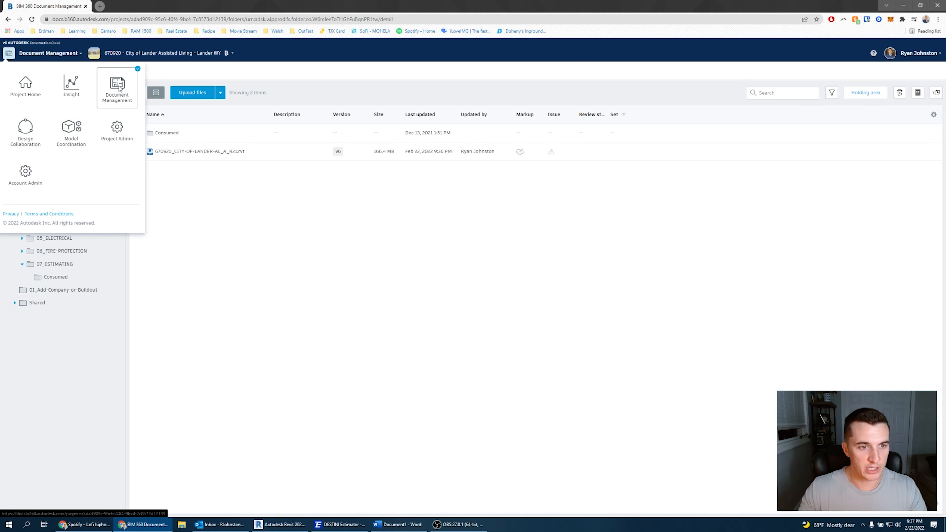
{"action": "left_click", "coordinate": [216, 206]}
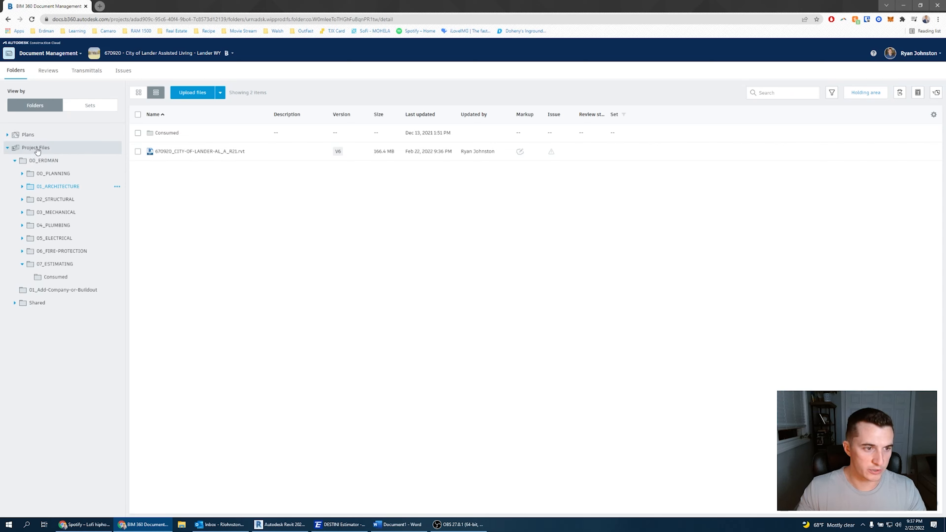
{"action": "left_click", "coordinate": [56, 148]}
{"action": "left_click", "coordinate": [63, 137]}
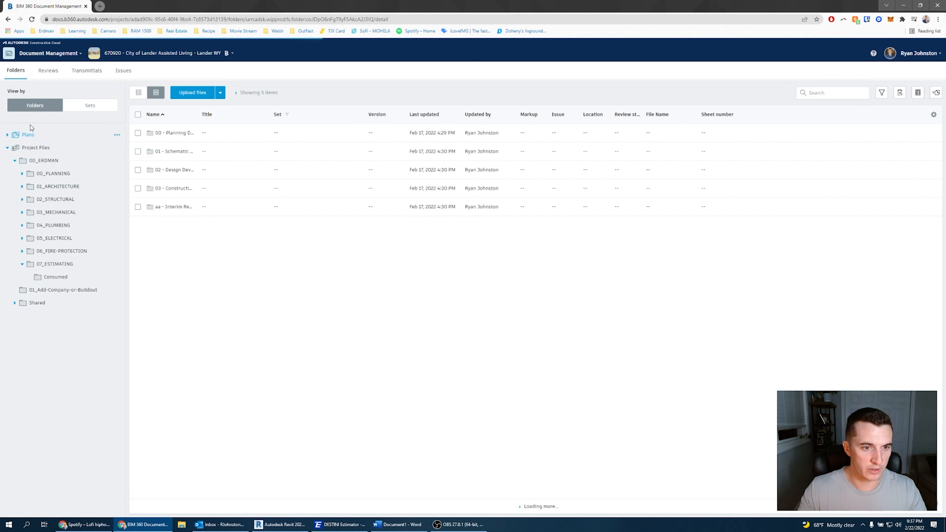
{"action": "left_click", "coordinate": [35, 149]}
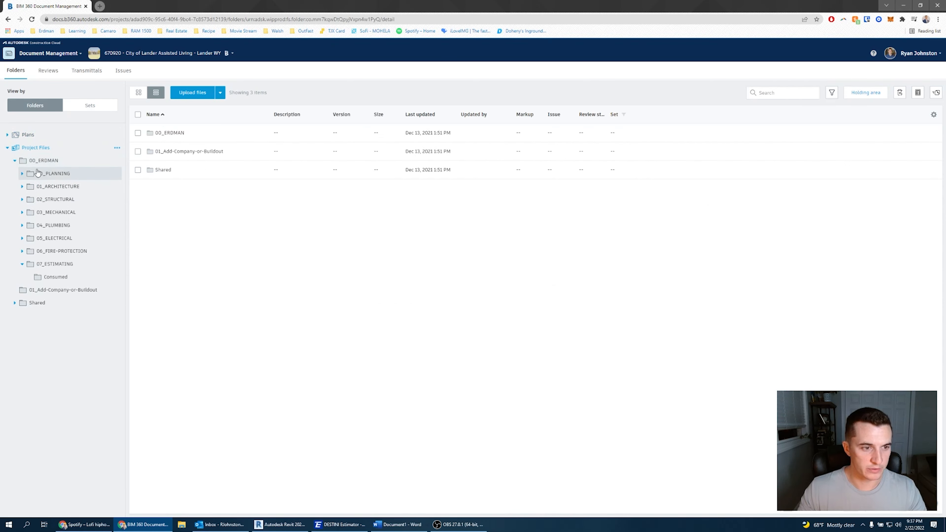
{"action": "left_click", "coordinate": [53, 161]}
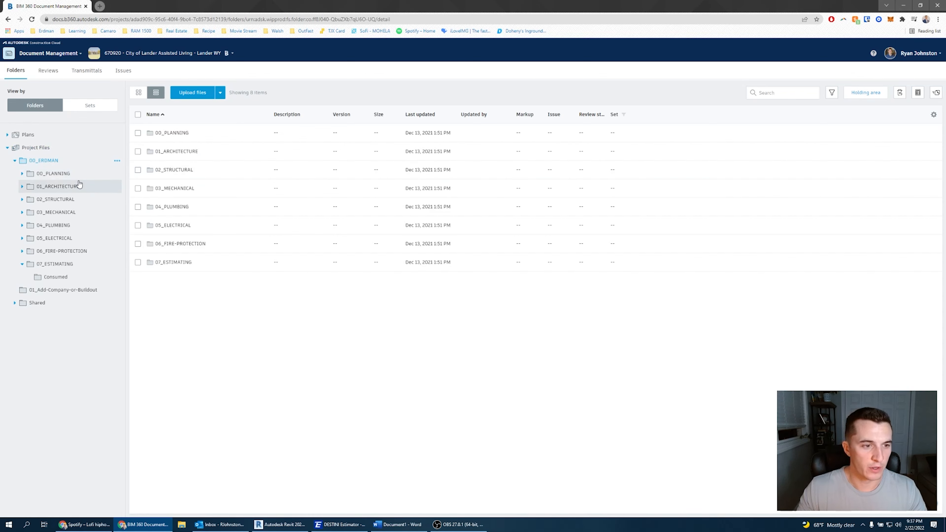
{"action": "left_click", "coordinate": [74, 187]}
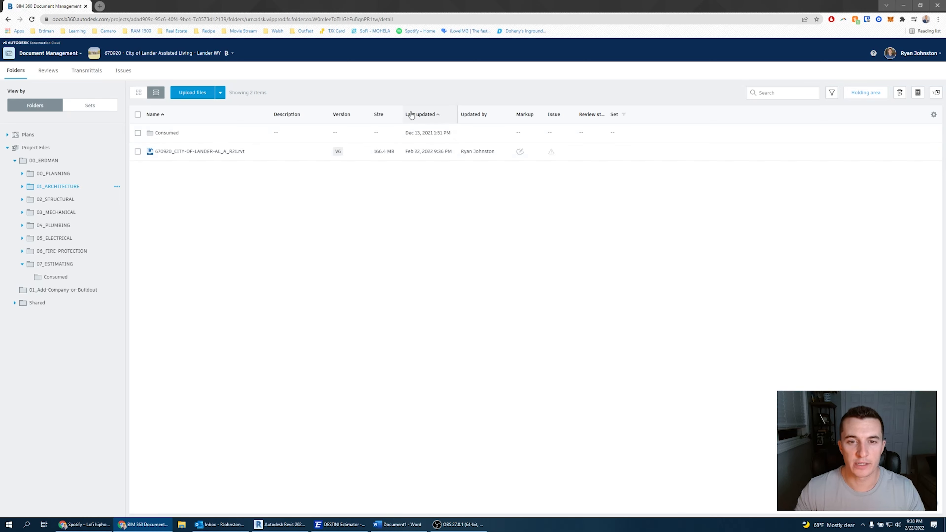
Highlight the Revit model's last-updated date and updater to review them.
{"action": "left_click_drag", "start_coordinate": [407, 153], "coordinate": [452, 158]}
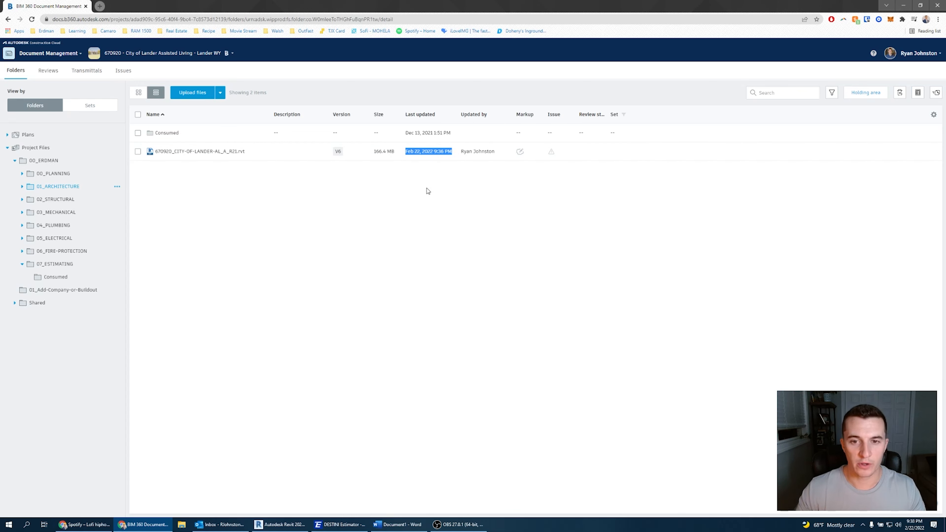
{"action": "left_click_drag", "start_coordinate": [462, 153], "coordinate": [496, 153]}
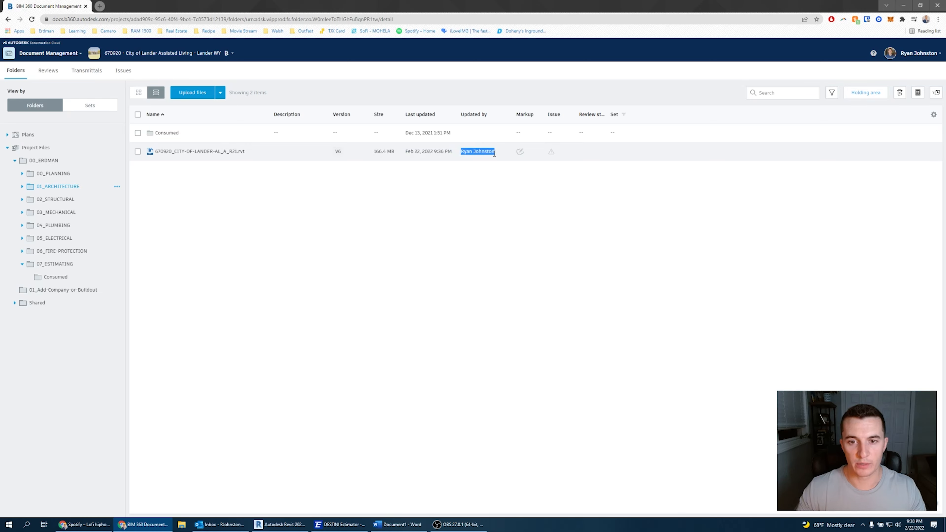
{"action": "left_click", "coordinate": [443, 196]}
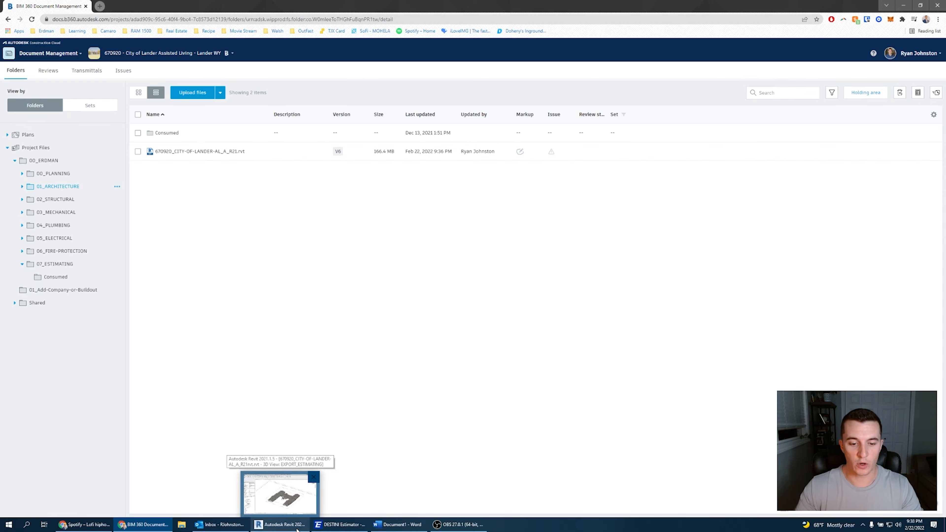
Switch to Revit and inspect the cloud model's open options in the BIM 360 file list.
{"action": "left_click", "coordinate": [281, 492]}
{"action": "left_click", "coordinate": [13, 5]}
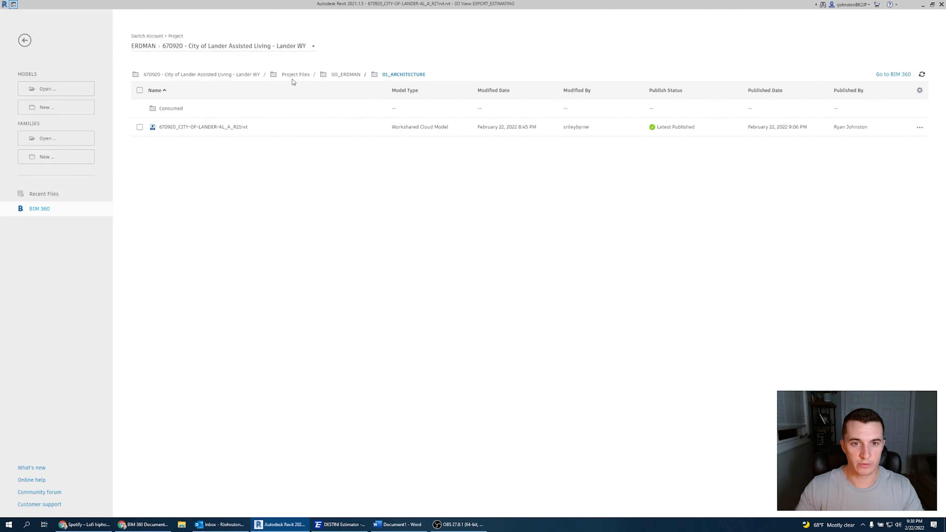
{"action": "right_click", "coordinate": [309, 128]}
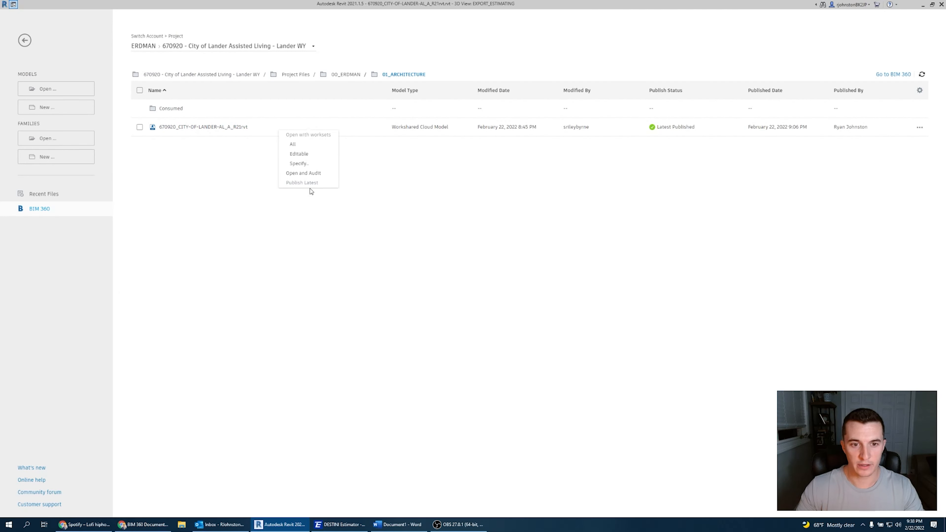
{"action": "left_click", "coordinate": [315, 237]}
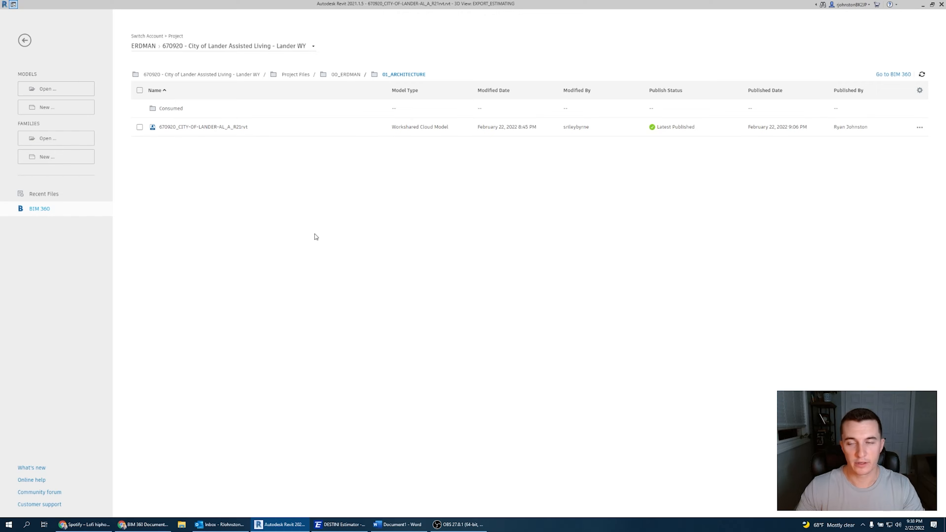
Minimize Revit and the browser, then switch to DESTINI Estimator.
{"action": "left_click", "coordinate": [925, 5]}
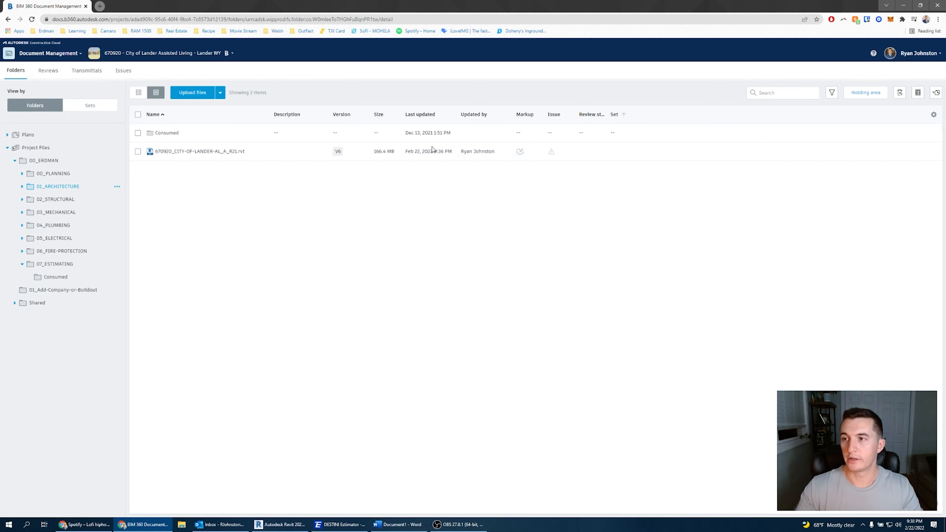
{"action": "left_click", "coordinate": [902, 8]}
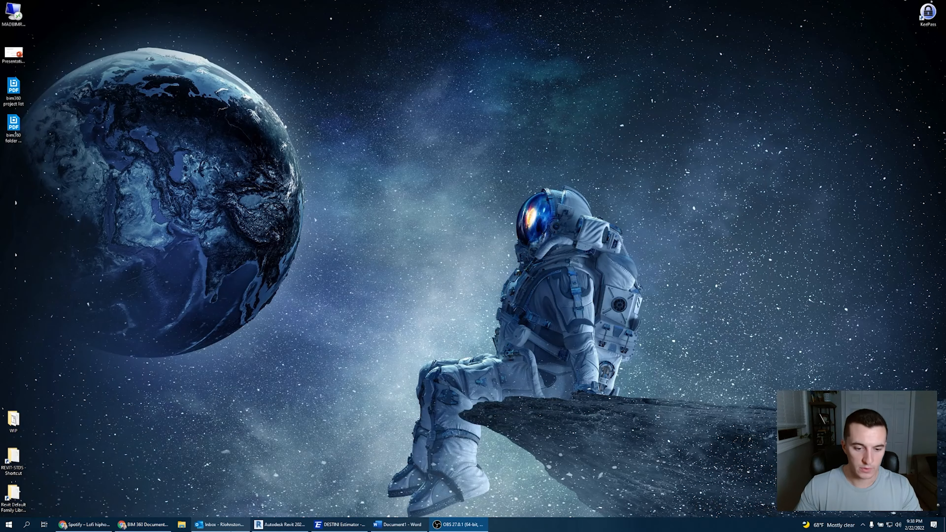
{"action": "left_click", "coordinate": [327, 526]}
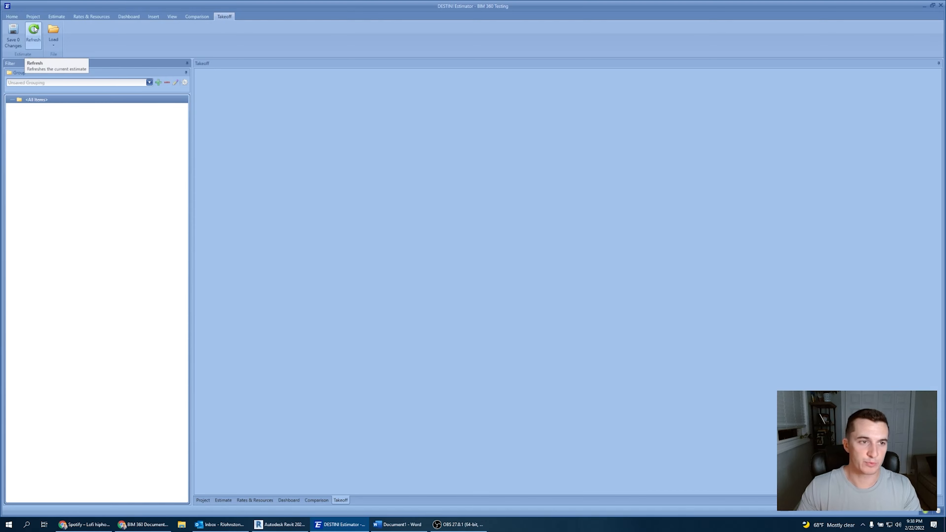
Start loading a BIM 360 model into the takeoff and allow the application authorization.
{"action": "left_click", "coordinate": [53, 45]}
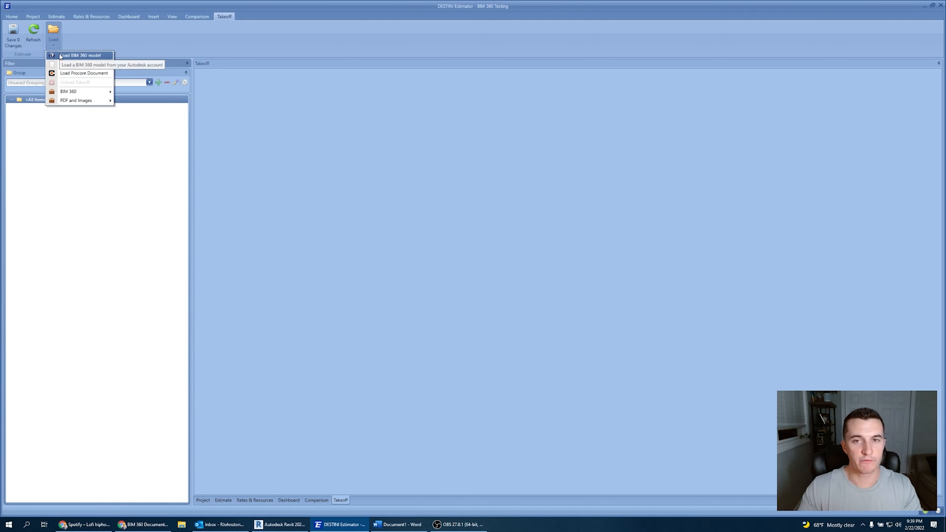
{"action": "left_click", "coordinate": [95, 58]}
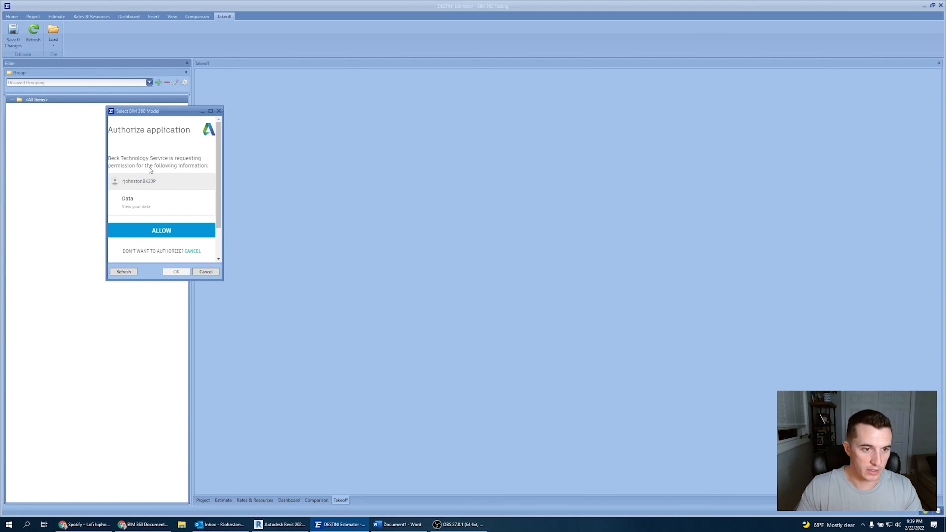
{"action": "left_click", "coordinate": [161, 231]}
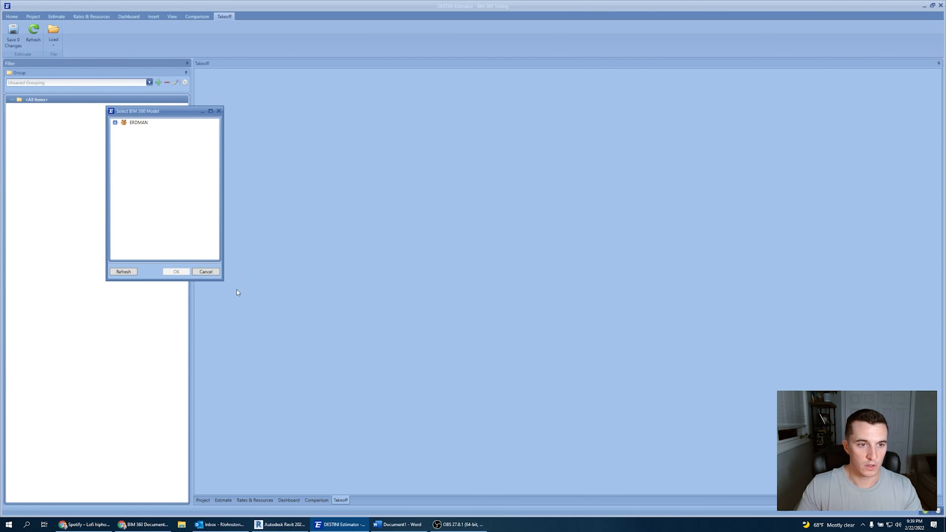
Expand ERDMAN, 670920 - City of Lander Assisted Living, Project Files, 00_ERDMAN, 01_ARCHITECTURE and the model's versions.
{"action": "left_click_drag", "start_coordinate": [224, 281], "coordinate": [468, 447]}
{"action": "left_click", "coordinate": [115, 122]}
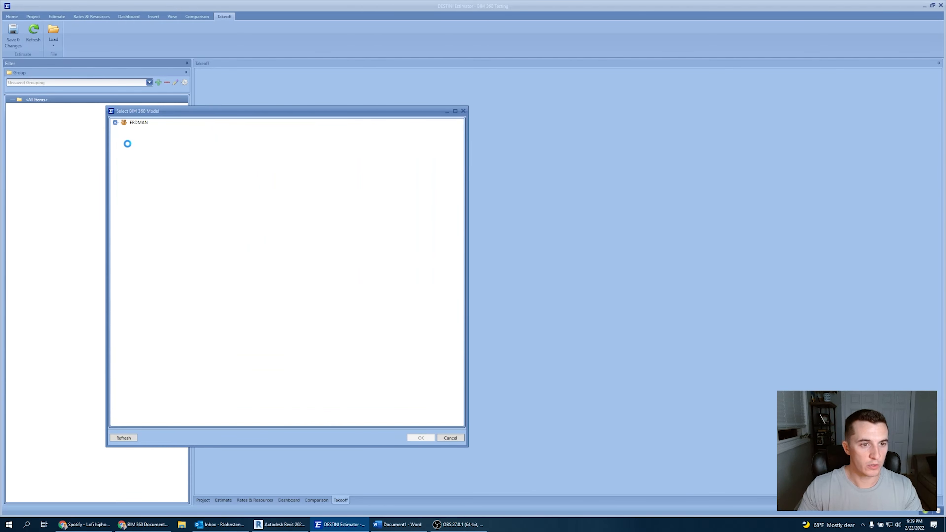
{"action": "scroll", "coordinate": [151, 303], "scroll_direction": "down", "scroll_amount": 1}
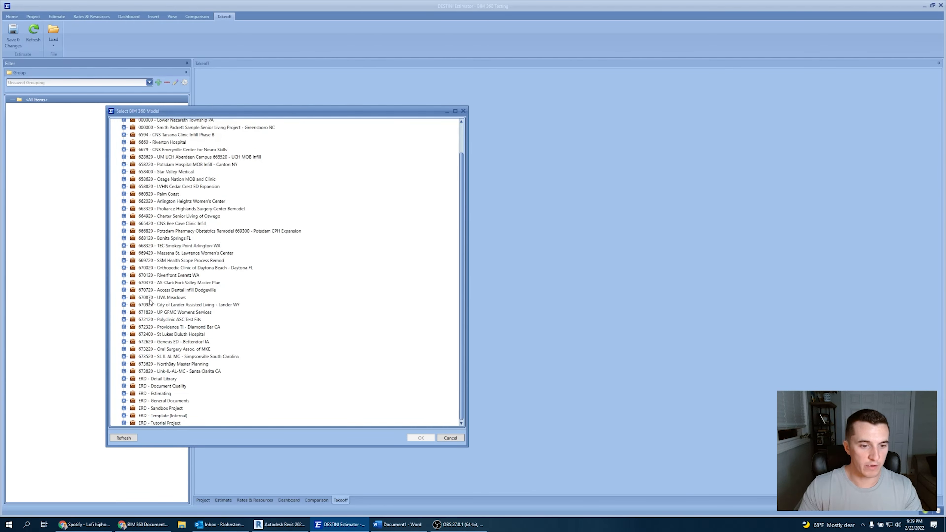
{"action": "left_click", "coordinate": [123, 305]}
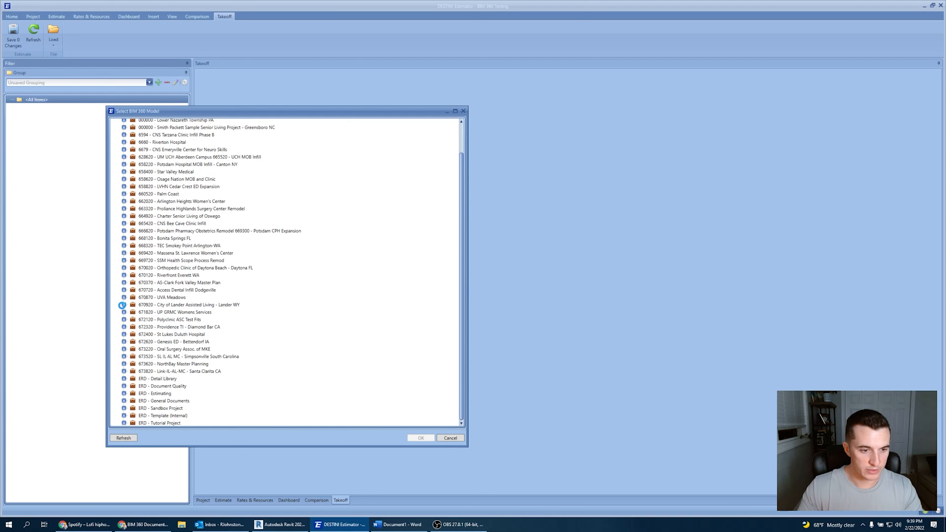
{"action": "left_click", "coordinate": [132, 320]}
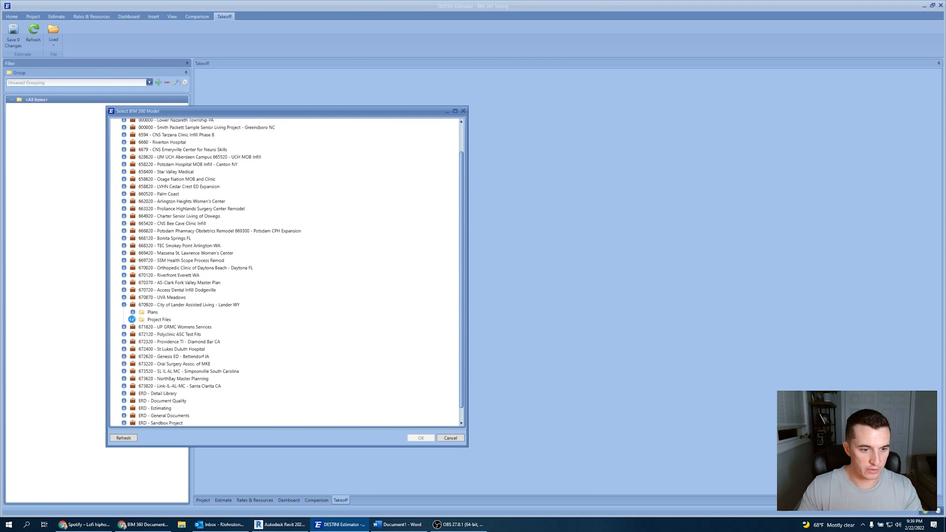
{"action": "left_click", "coordinate": [142, 328]}
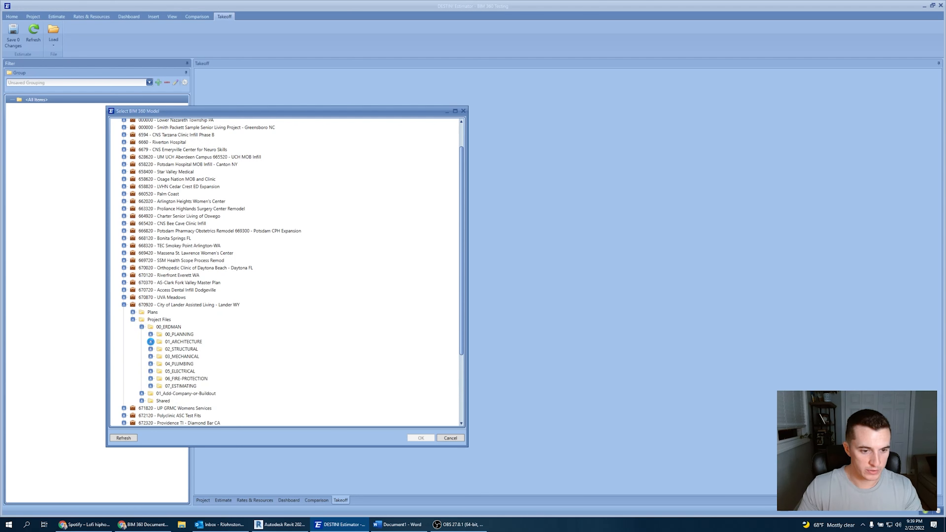
{"action": "left_click", "coordinate": [150, 341]}
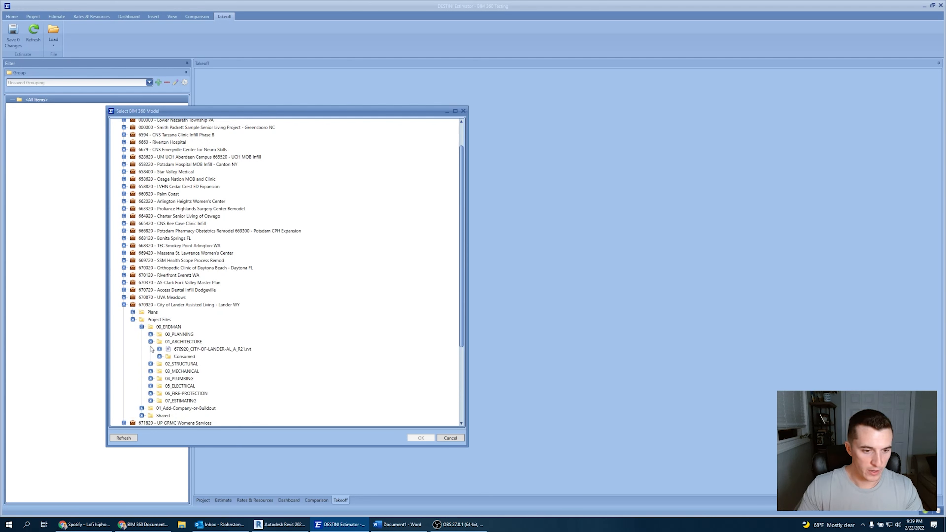
{"action": "left_click", "coordinate": [159, 349]}
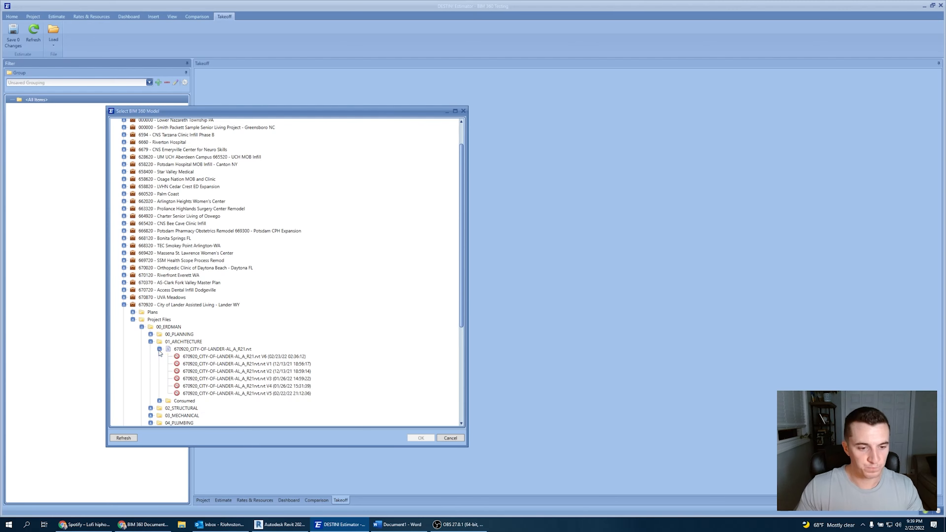
Select the model's V6 version and load it.
{"action": "left_click_drag", "start_coordinate": [274, 111], "coordinate": [338, 54]}
{"action": "left_click_drag", "start_coordinate": [359, 391], "coordinate": [359, 403]}
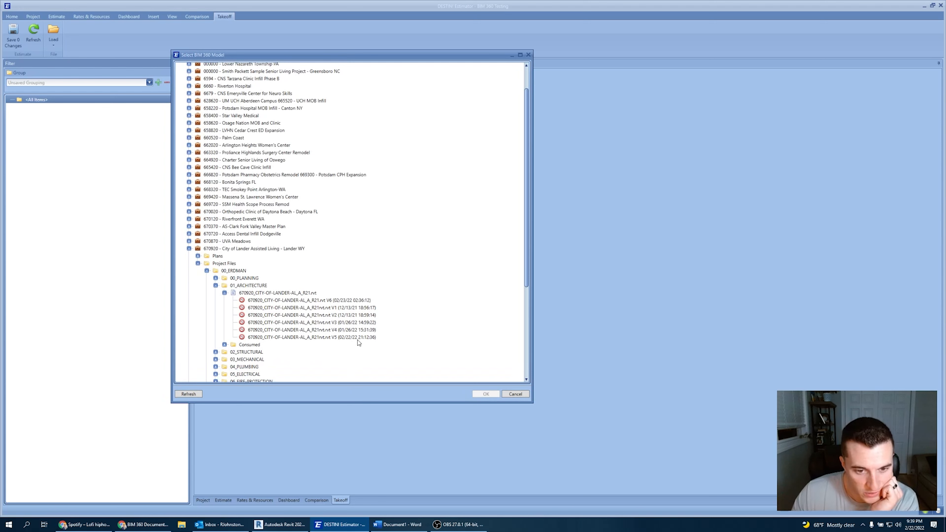
{"action": "left_click", "coordinate": [329, 303]}
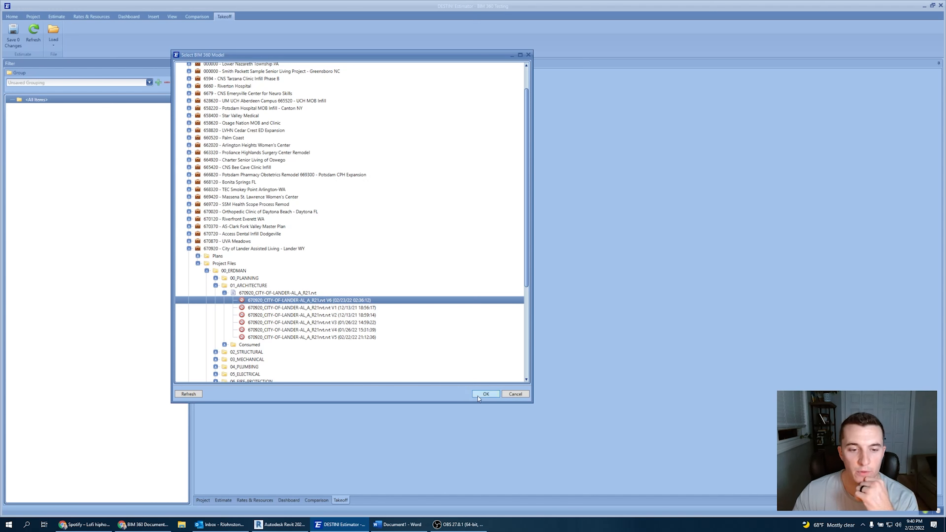
{"action": "left_click", "coordinate": [485, 394]}
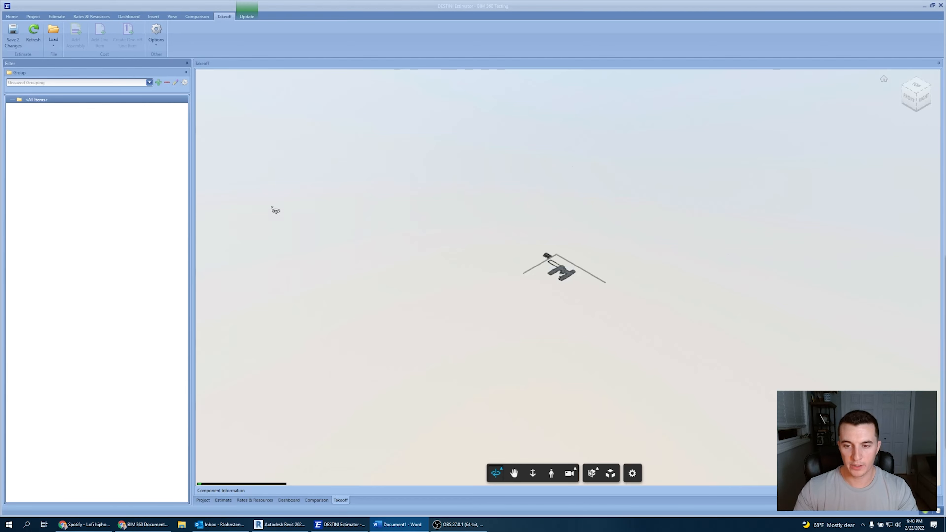
Open the Configure Grouping dialog for the takeoff items.
{"action": "middle_click_drag", "start_coordinate": [567, 246], "coordinate": [542, 254]}
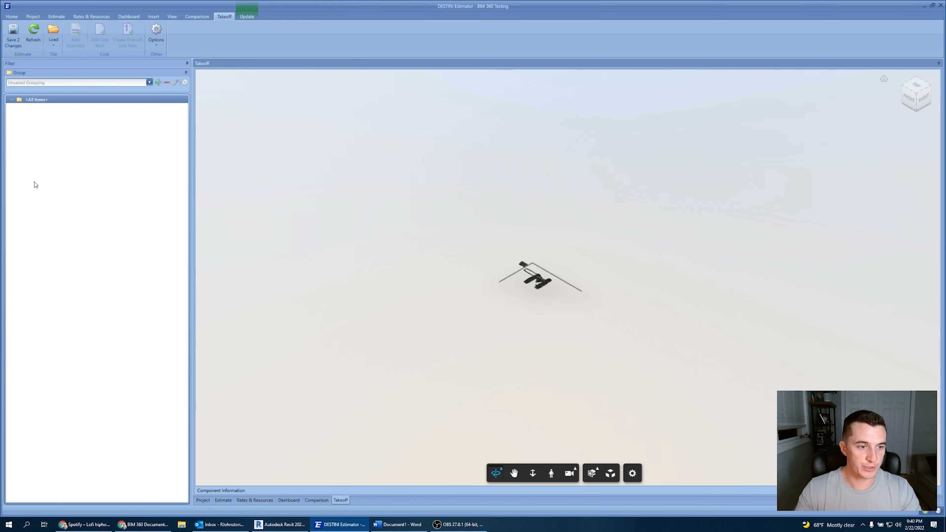
{"action": "left_click", "coordinate": [184, 83]}
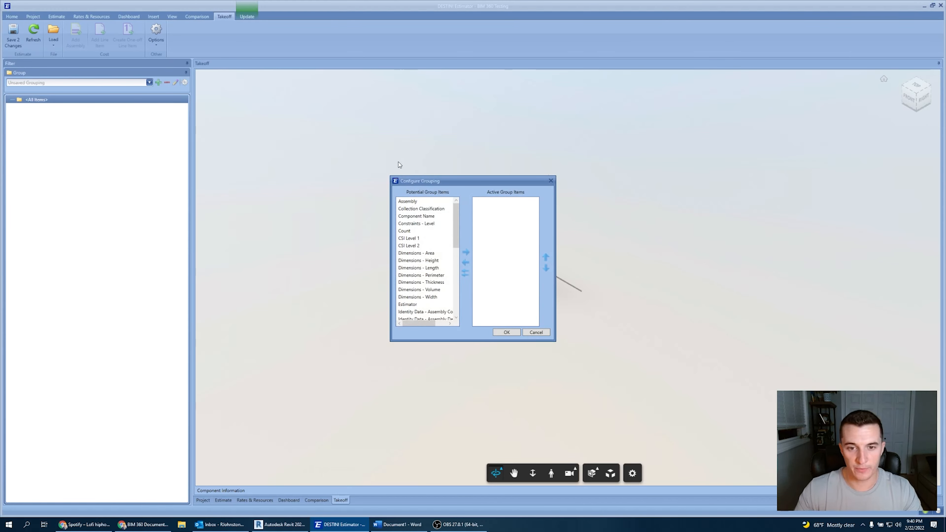
{"action": "left_click_drag", "start_coordinate": [417, 180], "coordinate": [406, 162]}
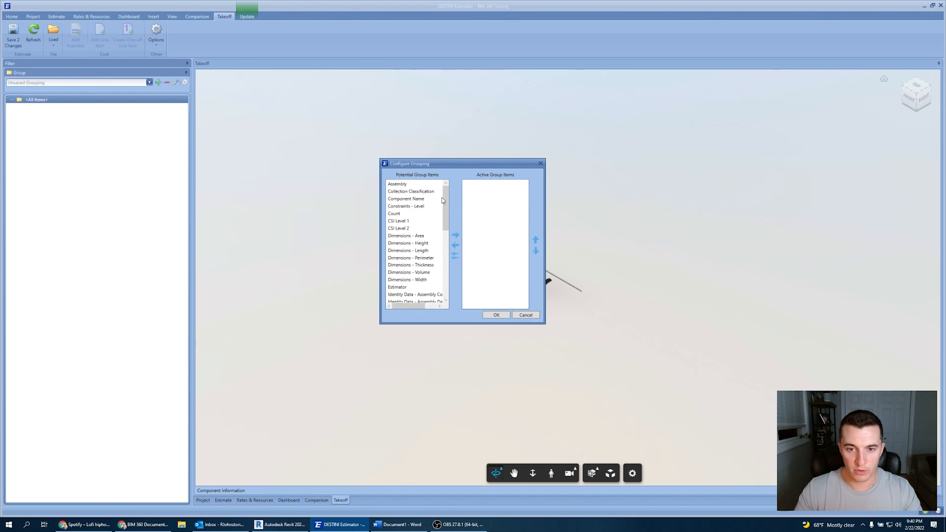
{"action": "left_click_drag", "start_coordinate": [448, 167], "coordinate": [328, 160]}
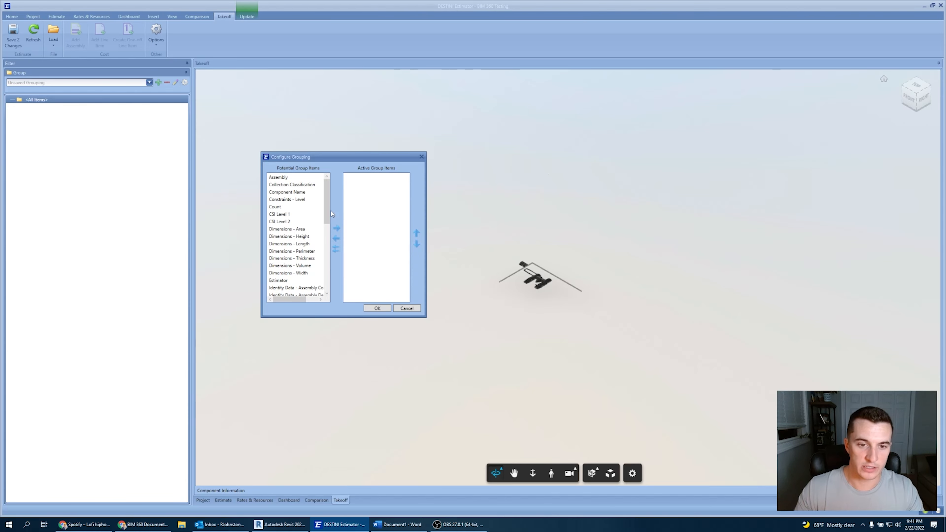
Add Phasing - Phase Created and Is Mapped to the active group items.
{"action": "left_click_drag", "start_coordinate": [328, 211], "coordinate": [324, 280]}
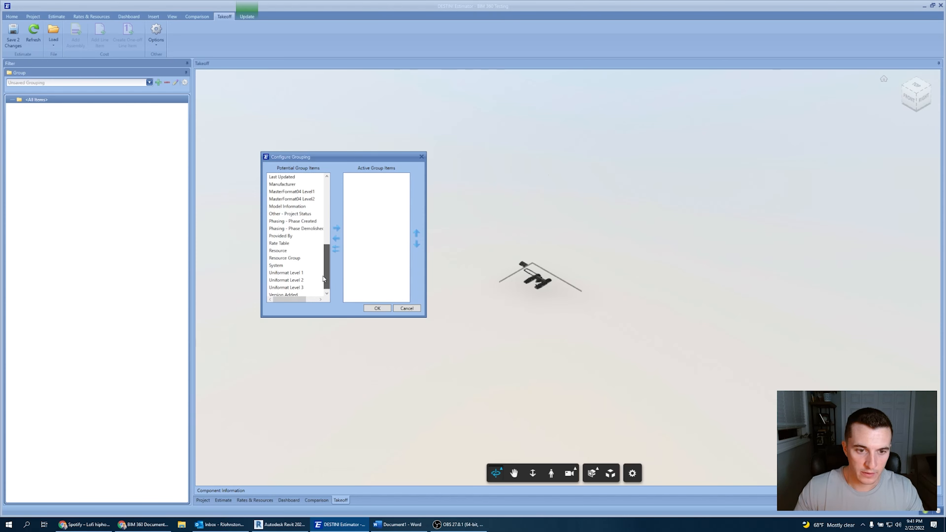
{"action": "left_click", "coordinate": [304, 222]}
{"action": "left_click", "coordinate": [337, 228]}
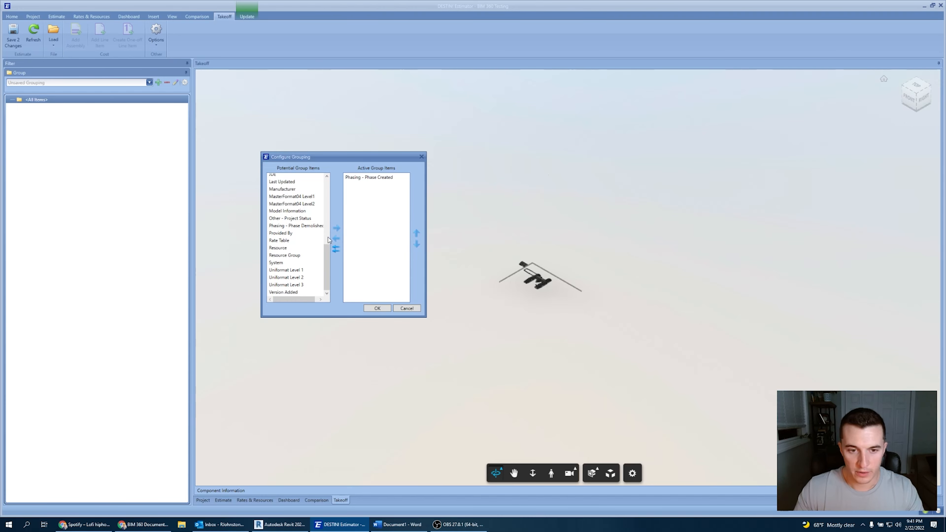
{"action": "left_click_drag", "start_coordinate": [328, 253], "coordinate": [324, 228]}
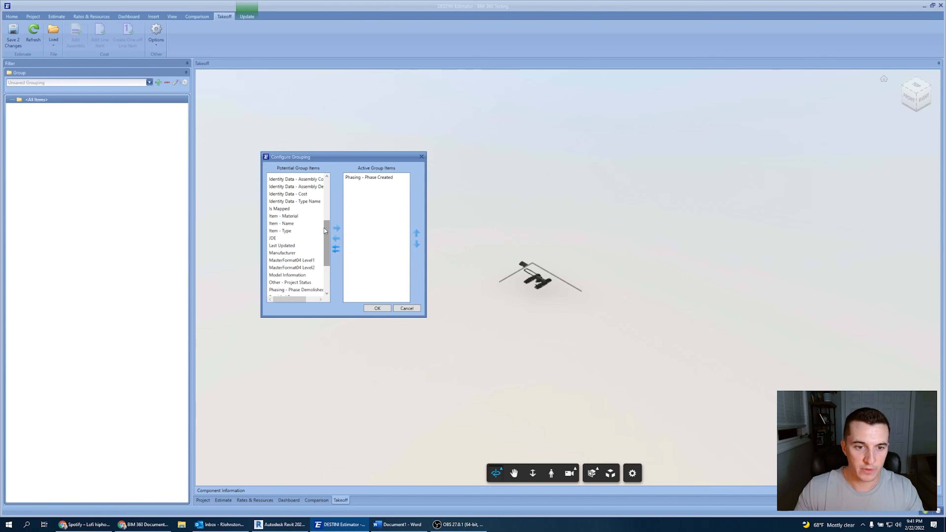
{"action": "left_click", "coordinate": [289, 209]}
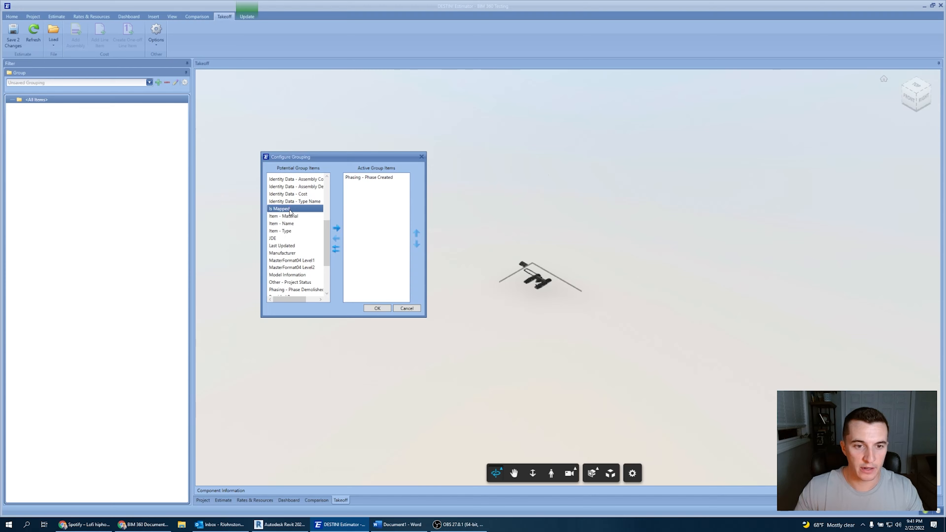
{"action": "left_click", "coordinate": [337, 229]}
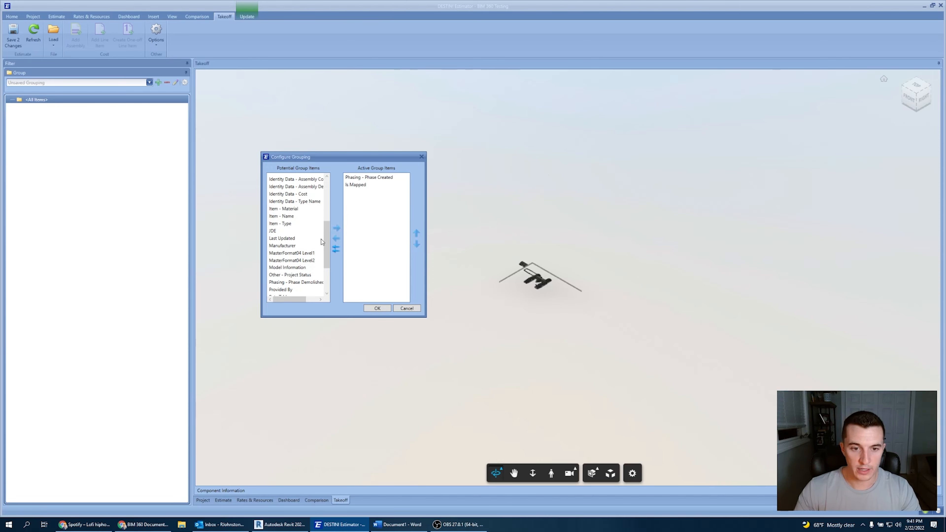
Add Identity Data - Type Name as the third active group item and apply the grouping.
{"action": "left_click_drag", "start_coordinate": [325, 235], "coordinate": [325, 227]}
{"action": "left_click", "coordinate": [313, 219]}
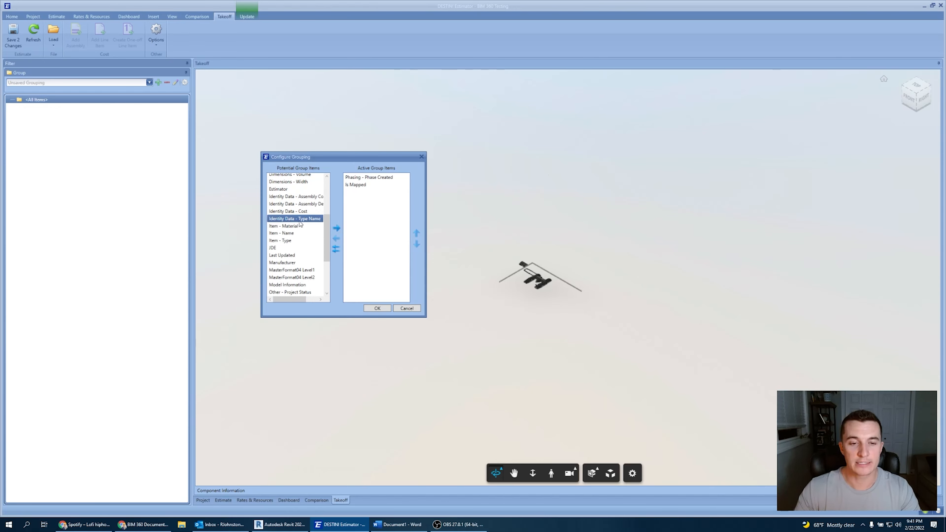
{"action": "left_click", "coordinate": [336, 229]}
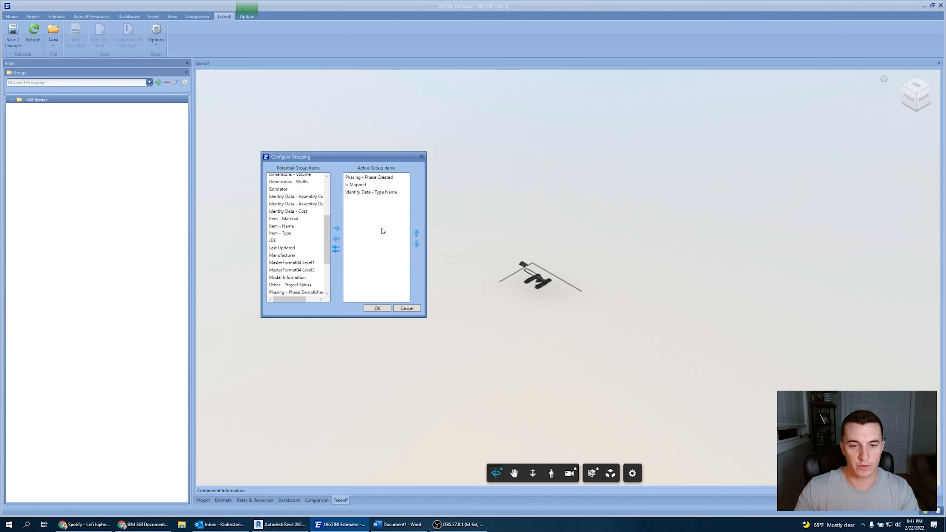
{"action": "left_click_drag", "start_coordinate": [329, 227], "coordinate": [325, 275]}
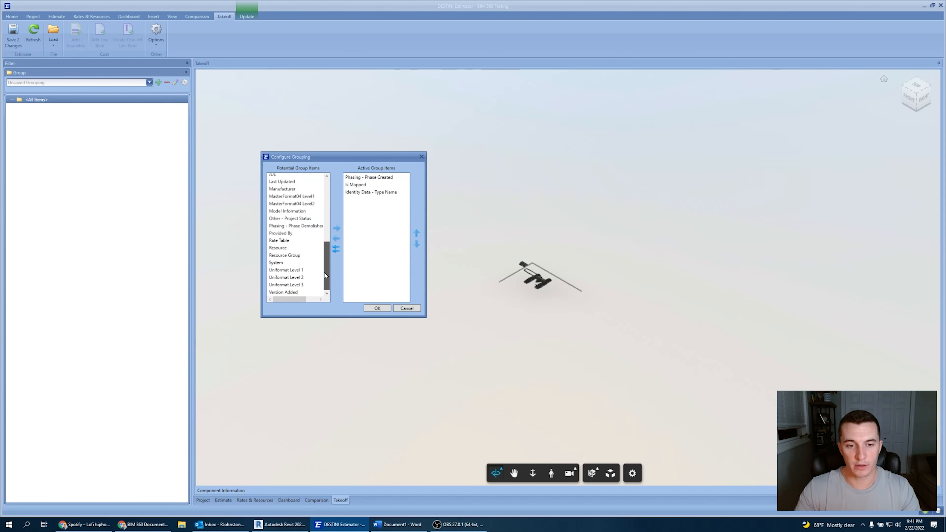
{"action": "left_click", "coordinate": [367, 310]}
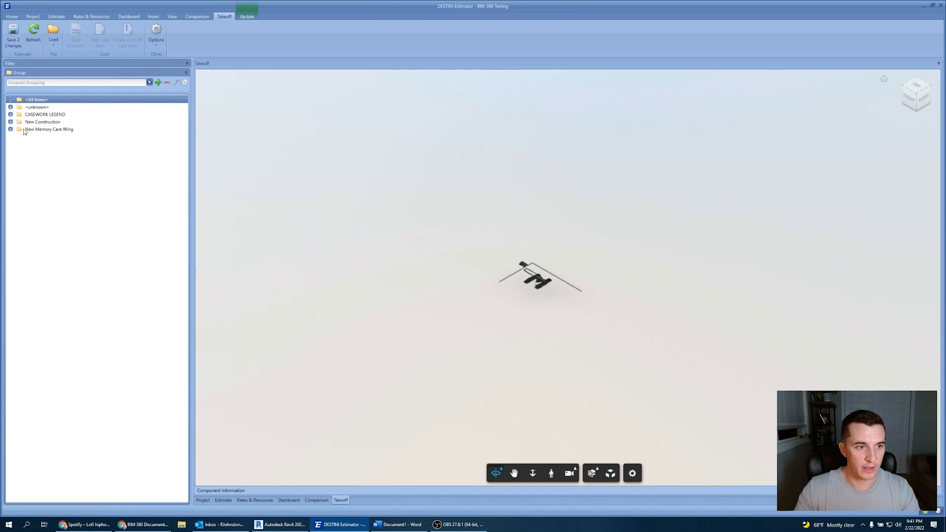
Highlight the New Construction and CASEWORK LEGEND groups in the 3D model.
{"action": "scroll", "coordinate": [539, 280], "scroll_direction": "up", "scroll_amount": 2}
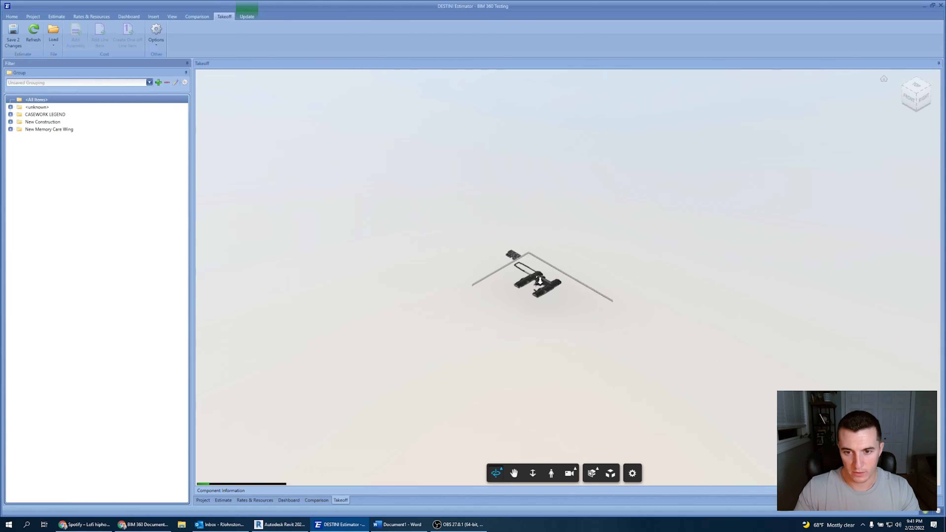
{"action": "scroll", "coordinate": [540, 280], "scroll_direction": "up", "scroll_amount": 4}
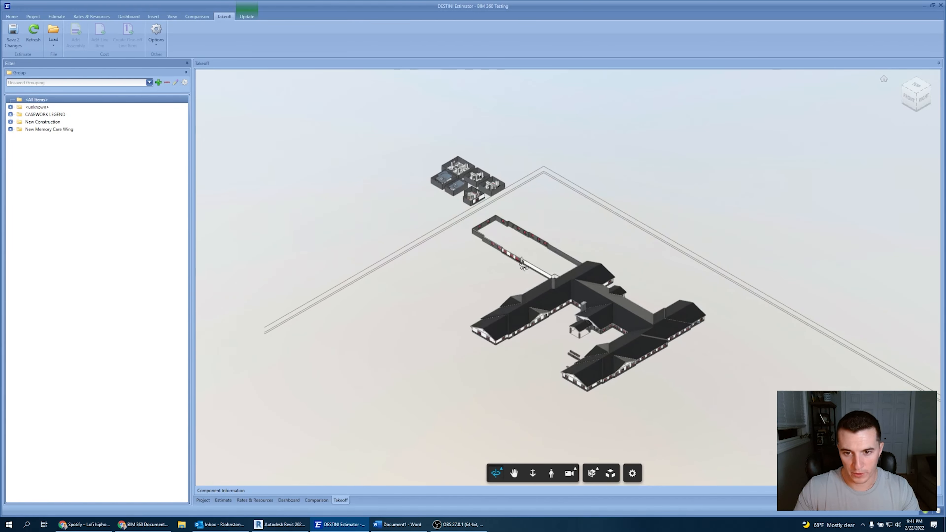
{"action": "left_click", "coordinate": [28, 123]}
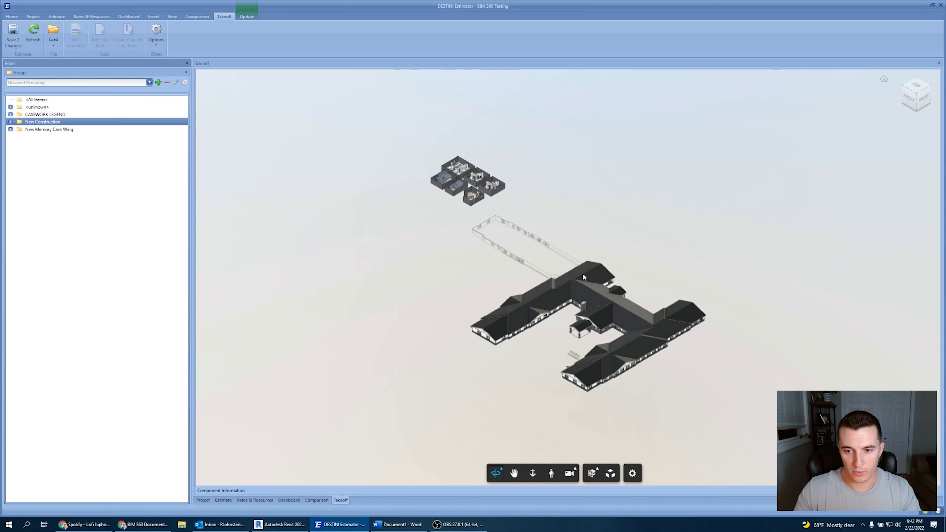
{"action": "left_click", "coordinate": [46, 115]}
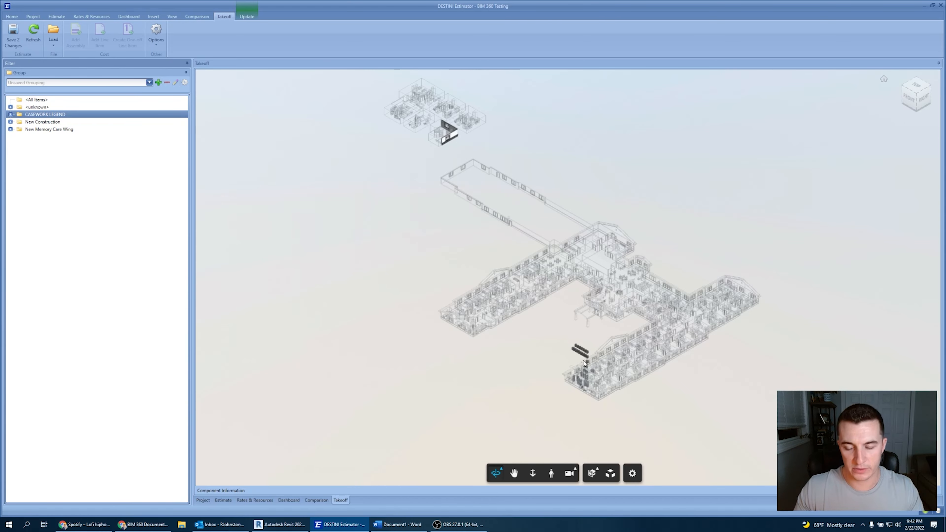
{"action": "left_click_drag", "start_coordinate": [584, 363], "coordinate": [583, 416]}
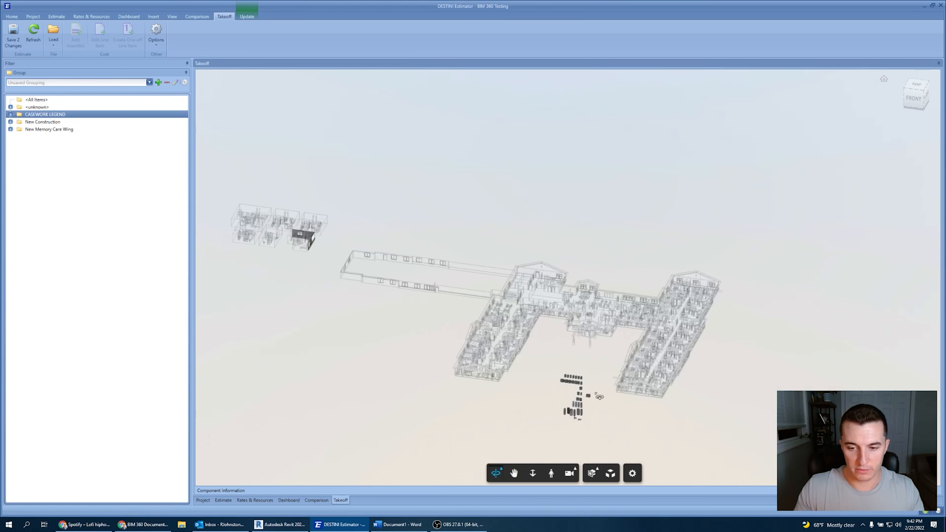
{"action": "middle_click_drag", "start_coordinate": [598, 396], "coordinate": [556, 406], "text": "shift"}
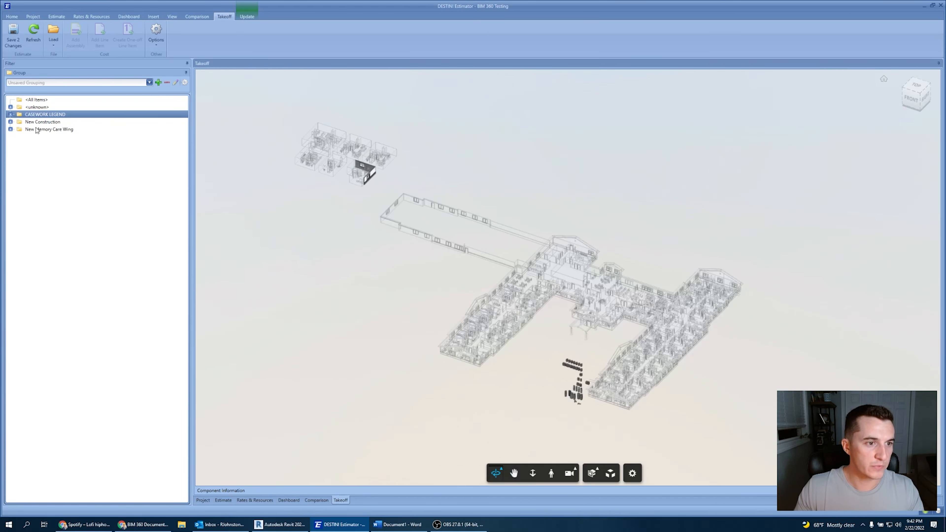
Select a casework element in the model, clear it, and highlight the New Construction group again.
{"action": "left_click", "coordinate": [373, 174]}
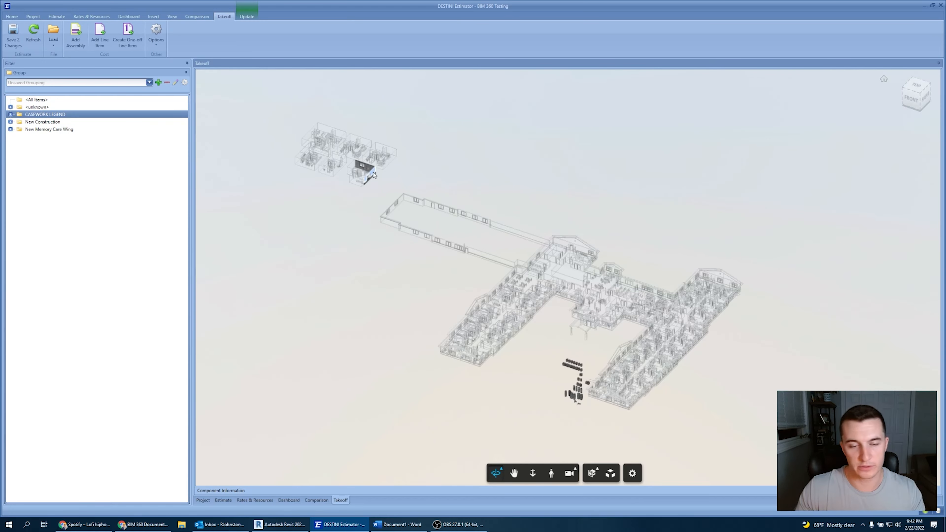
{"action": "left_click", "coordinate": [356, 216]}
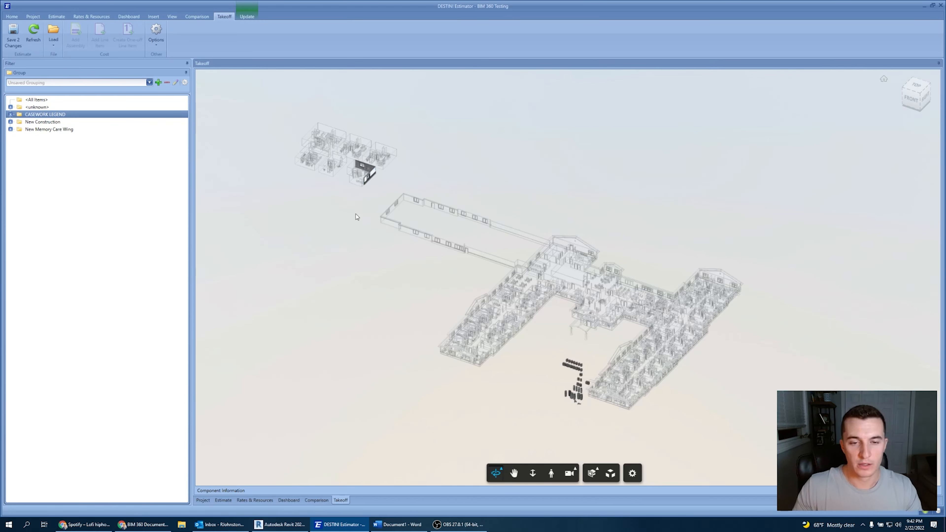
{"action": "left_click", "coordinate": [55, 122]}
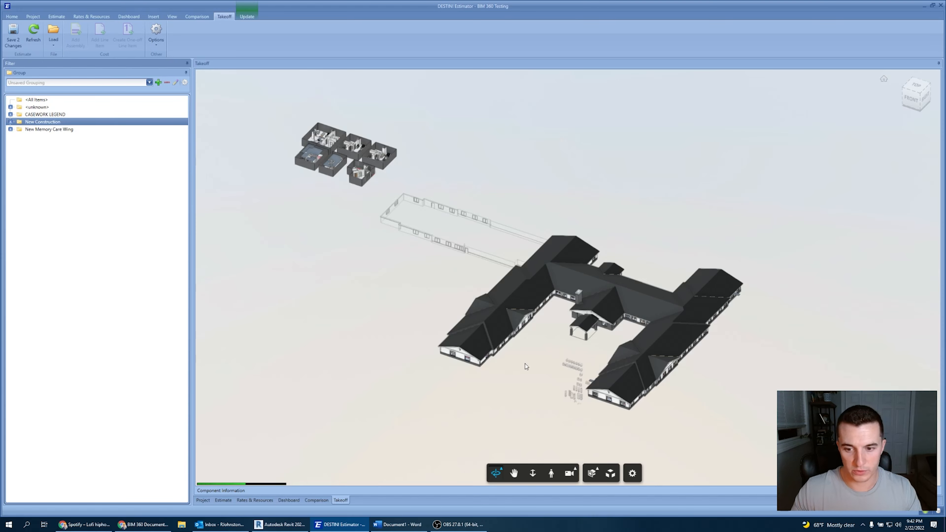
{"action": "middle_click_drag", "start_coordinate": [524, 363], "coordinate": [470, 341]}
{"action": "left_click_drag", "start_coordinate": [478, 338], "coordinate": [443, 329]}
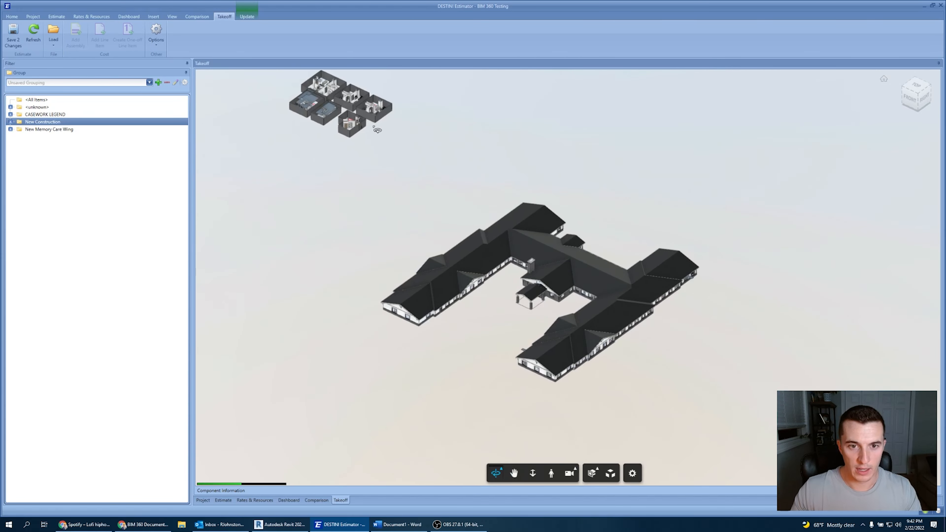
{"action": "middle_click_drag", "start_coordinate": [357, 126], "coordinate": [358, 150]}
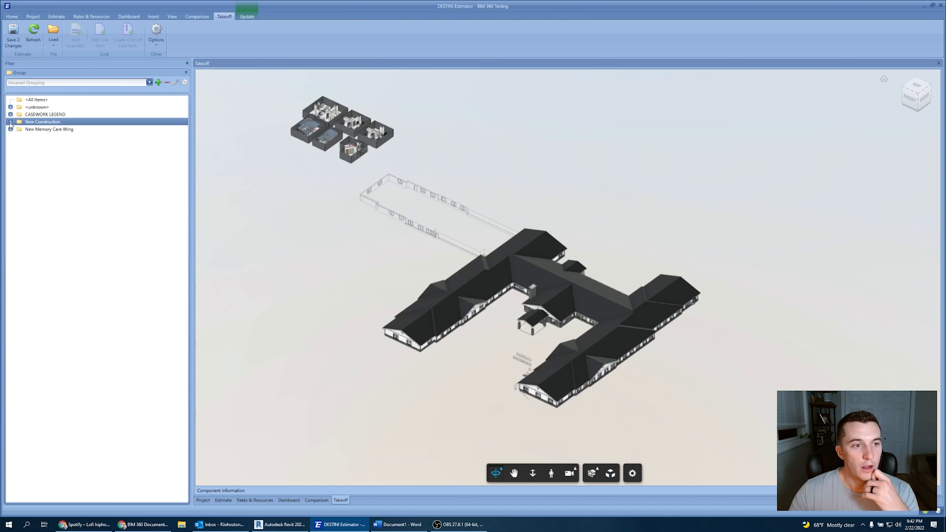
Expand the New Construction group and its Unmapped subgroup to browse the type-name groups.
{"action": "left_click", "coordinate": [10, 122]}
{"action": "left_click", "coordinate": [19, 130]}
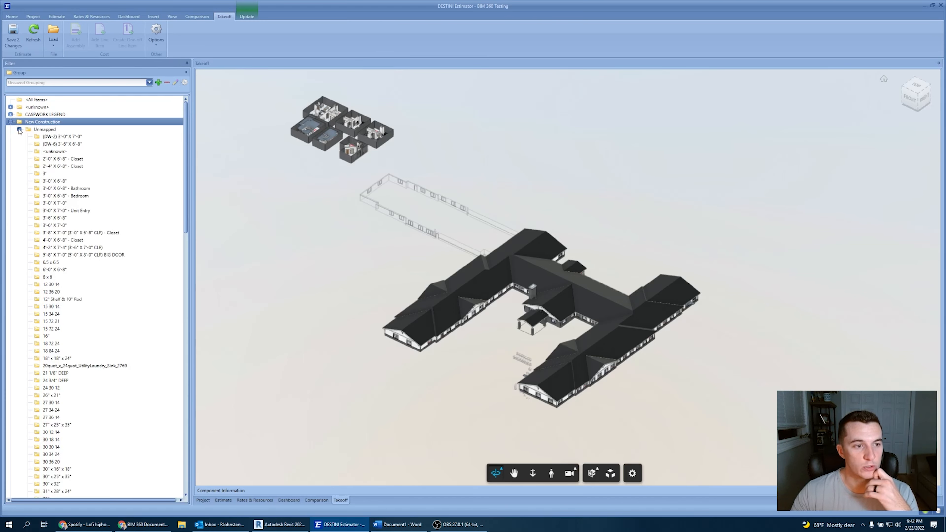
{"action": "left_click", "coordinate": [20, 129]}
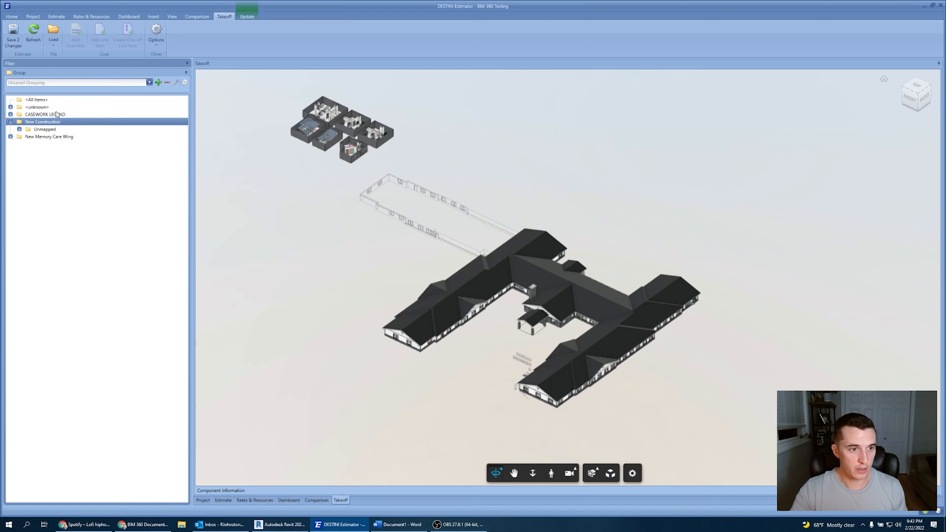
{"action": "left_click", "coordinate": [19, 128]}
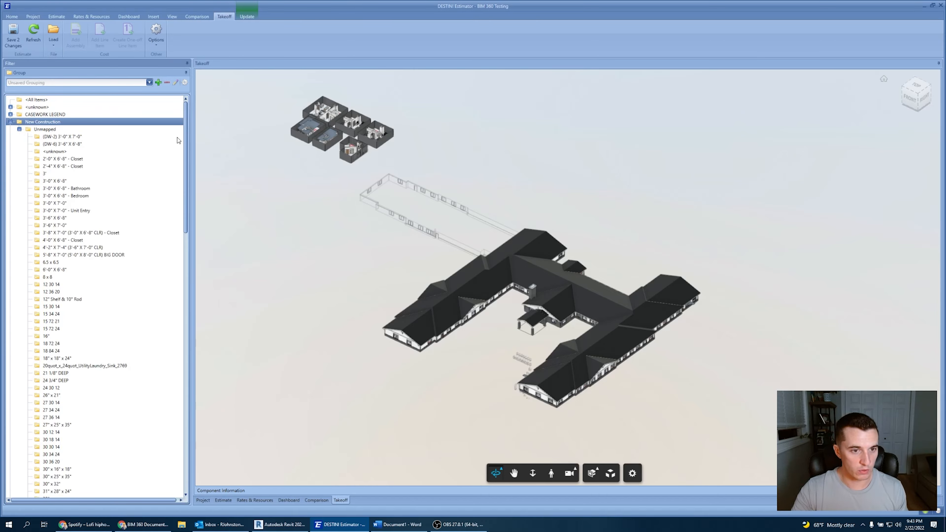
{"action": "left_click_drag", "start_coordinate": [187, 134], "coordinate": [178, 320]}
{"action": "scroll", "coordinate": [178, 319], "scroll_direction": "down", "scroll_amount": 4}
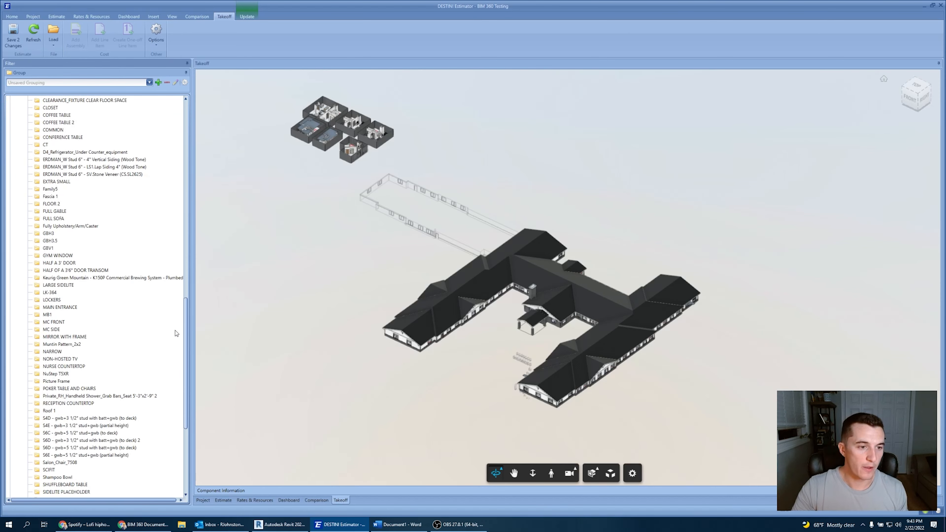
{"action": "left_click", "coordinate": [176, 339]}
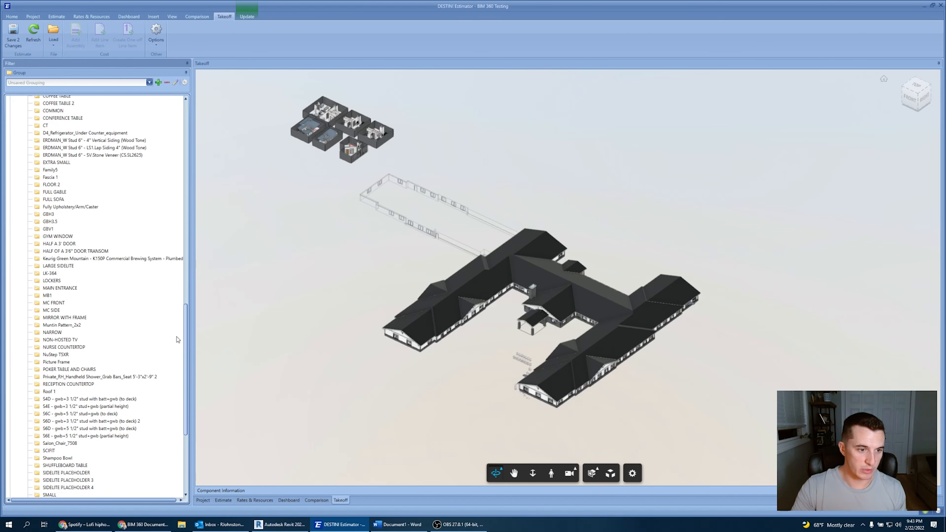
Highlight the Family5, Fascia 1, FLOOR 2 and Roof 1 type groups in the model.
{"action": "left_click", "coordinate": [54, 170]}
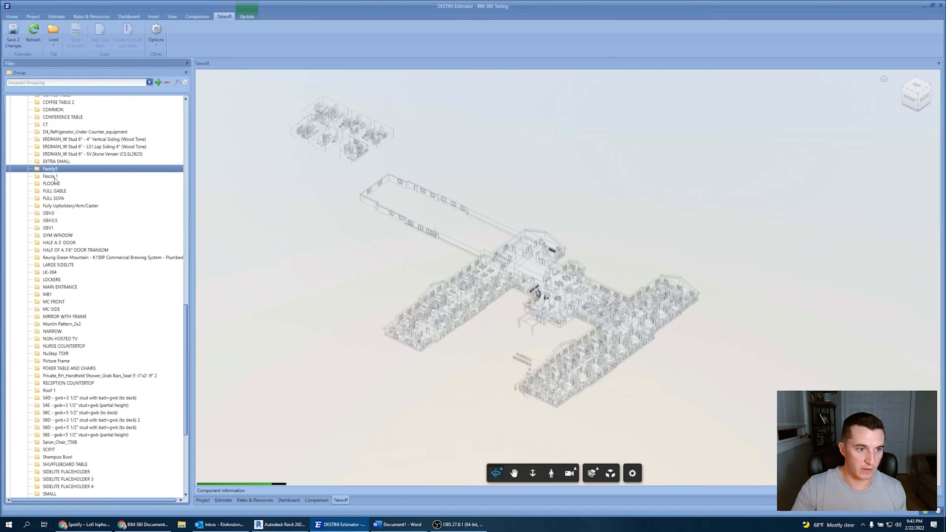
{"action": "left_click", "coordinate": [55, 177]}
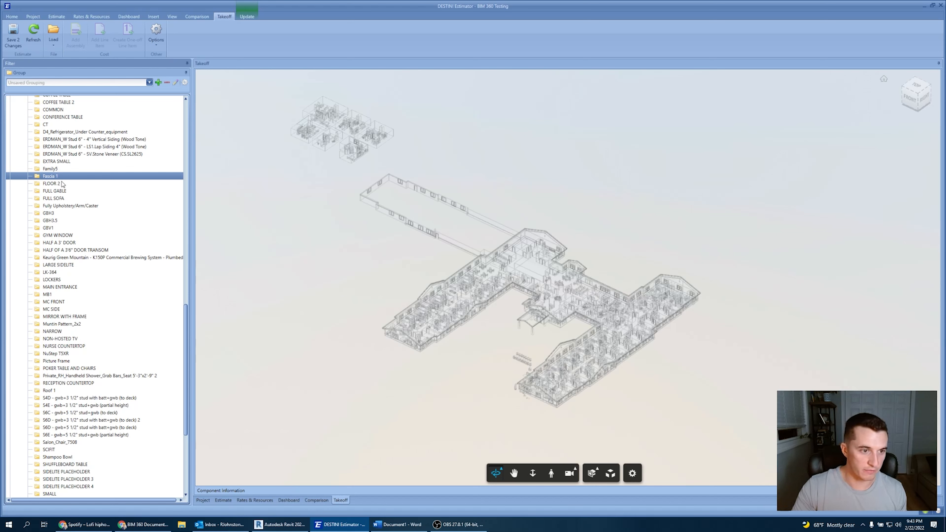
{"action": "left_click", "coordinate": [56, 184]}
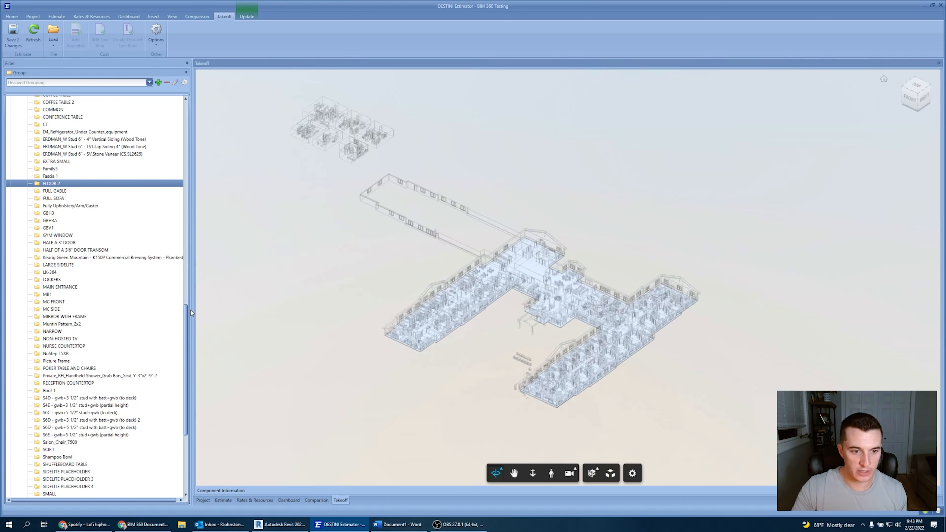
{"action": "left_click_drag", "start_coordinate": [186, 316], "coordinate": [188, 337]}
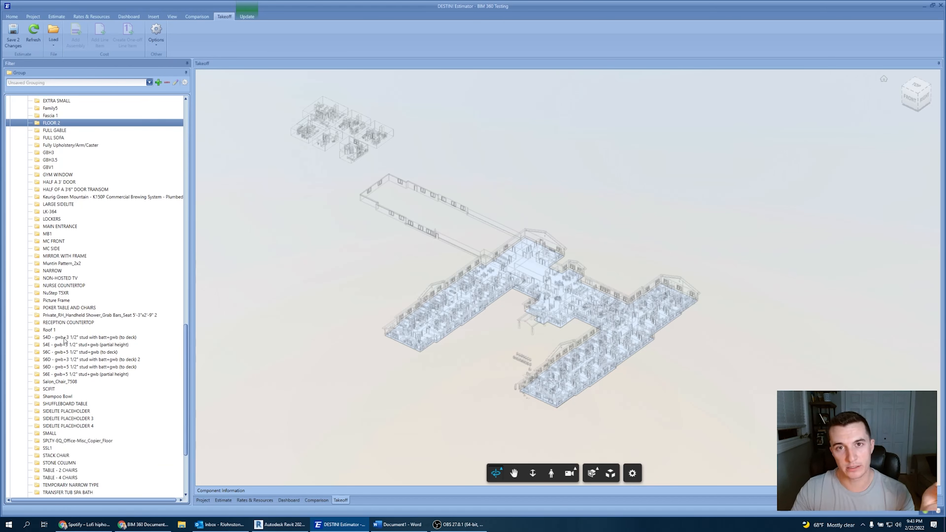
{"action": "left_click", "coordinate": [49, 330]}
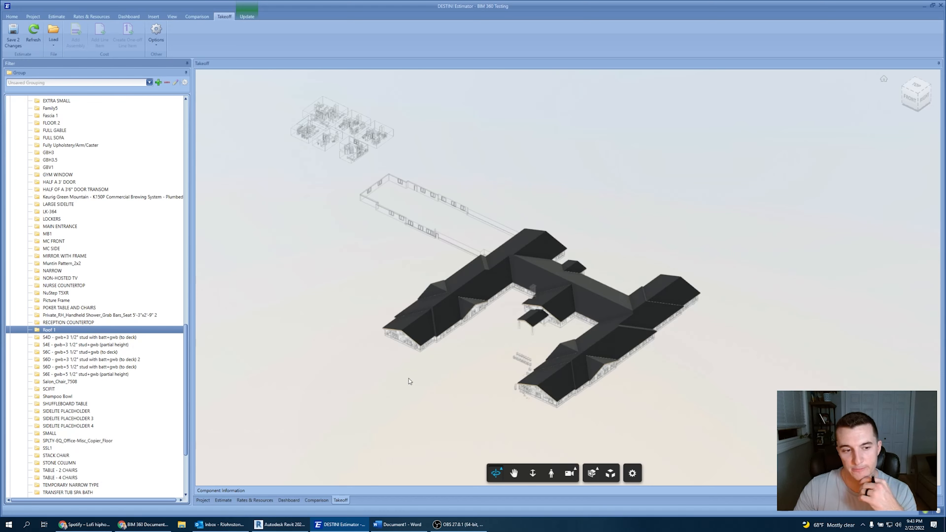
Collapse the Unmapped and New Construction groups.
{"action": "scroll", "coordinate": [28, 323], "scroll_direction": "up", "scroll_amount": 20}
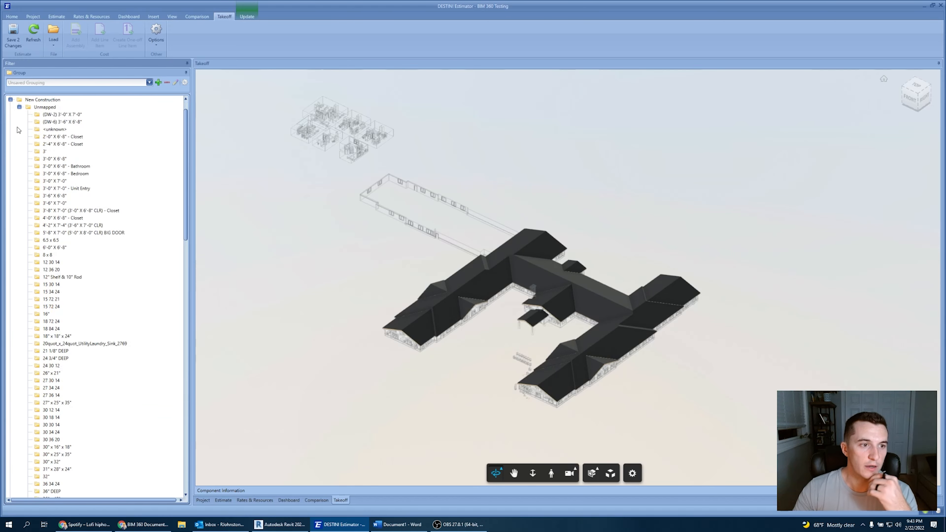
{"action": "scroll", "coordinate": [19, 130], "scroll_direction": "up", "scroll_amount": 2}
{"action": "left_click", "coordinate": [19, 129]}
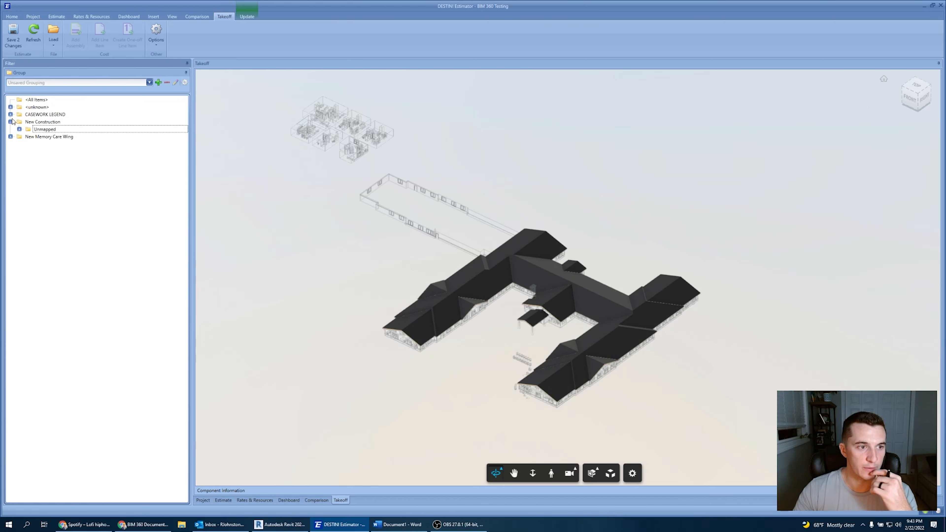
{"action": "left_click", "coordinate": [11, 122]}
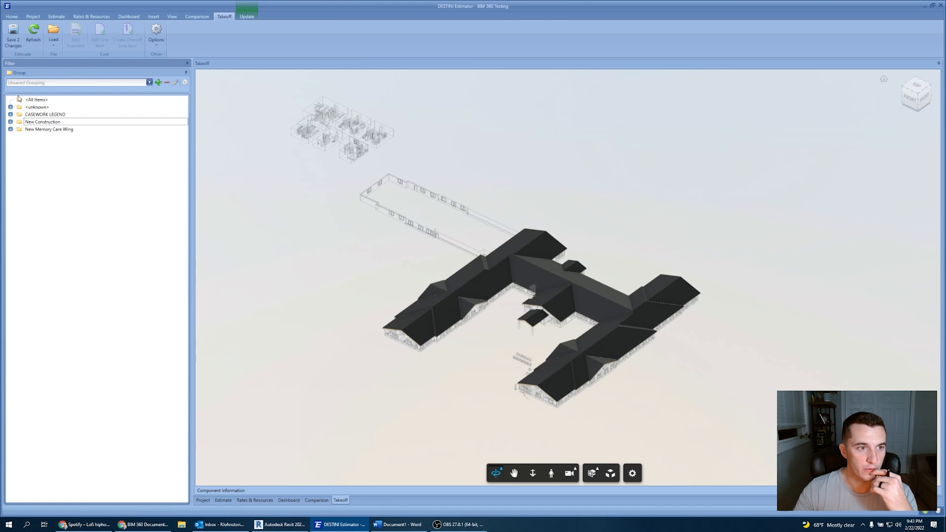
Save the current grouping under the name Revit File.
{"action": "left_click", "coordinate": [158, 83]}
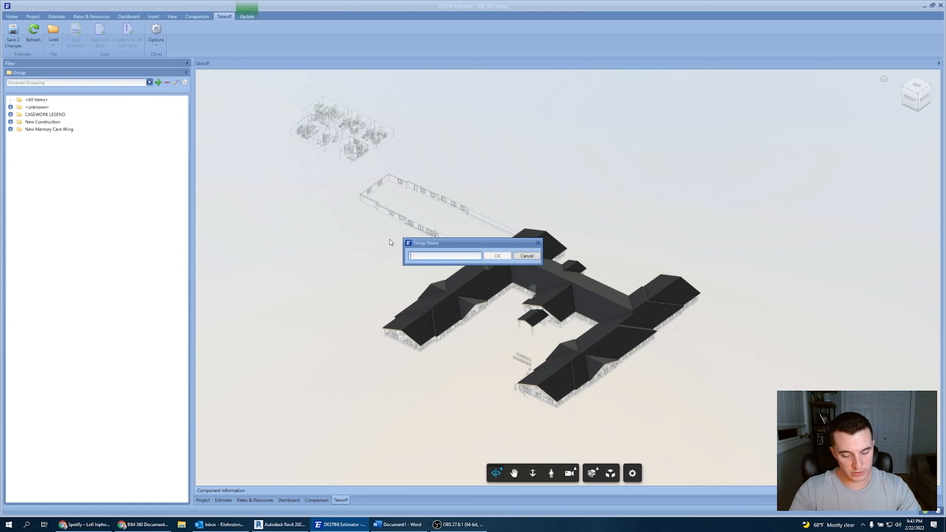
{"action": "type", "text": "Revit"}
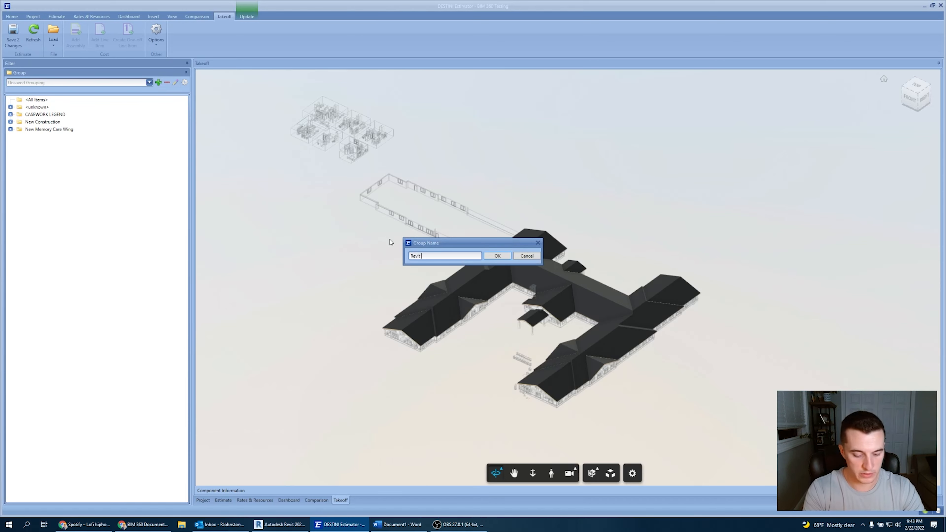
{"action": "type", "text": " File"}
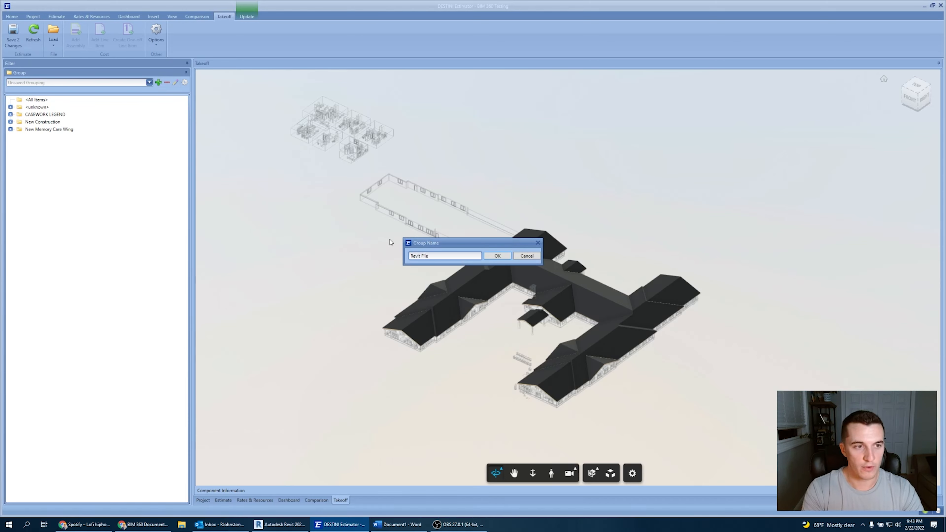
{"action": "key", "text": "Return"}
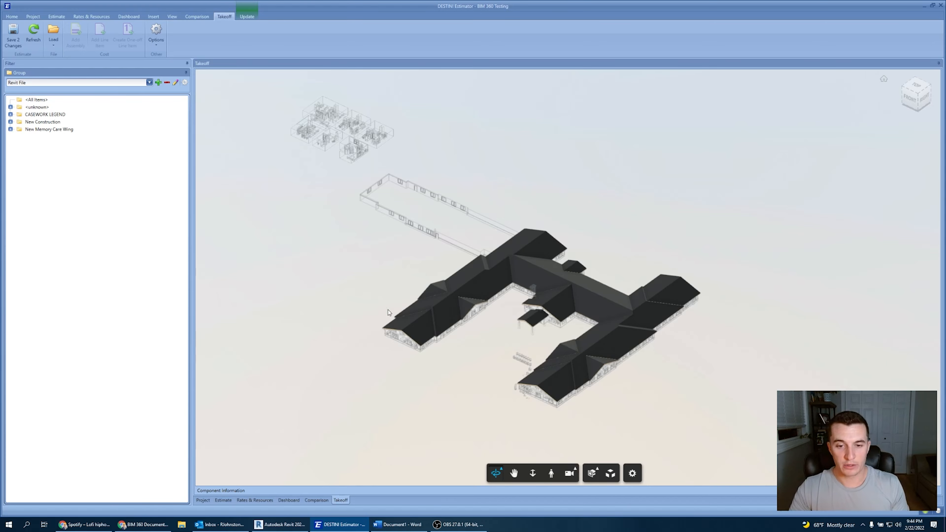
Compare the takeoff model view with the model's 3D view in the BIM 360 web viewer.
{"action": "left_click_drag", "start_coordinate": [420, 309], "coordinate": [440, 315]}
{"action": "scroll", "coordinate": [440, 314], "scroll_direction": "down", "scroll_amount": 3}
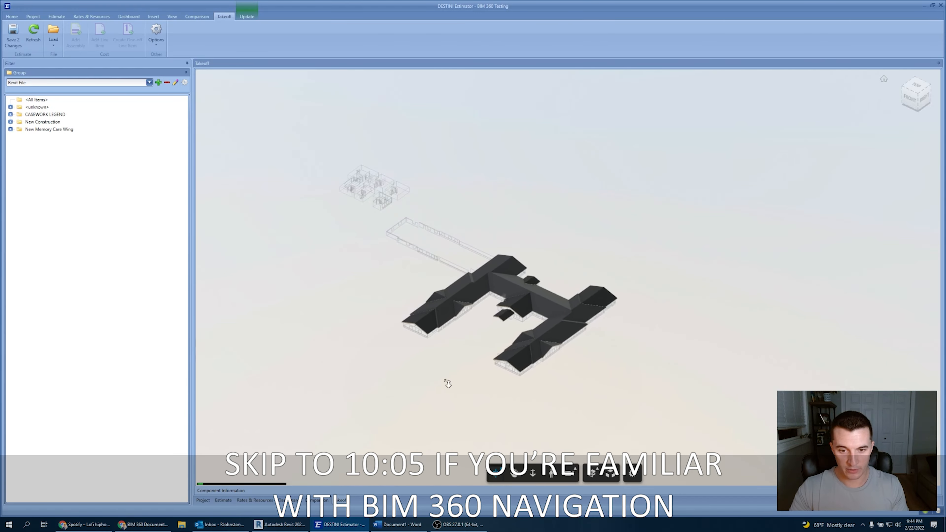
{"action": "scroll", "coordinate": [407, 288], "scroll_direction": "up", "scroll_amount": 2}
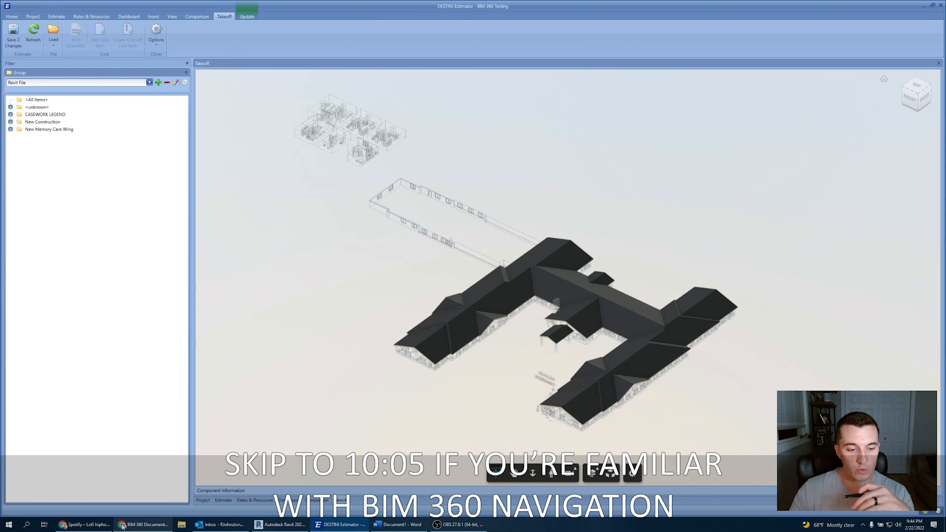
{"action": "left_click", "coordinate": [138, 523]}
{"action": "left_click", "coordinate": [200, 151]}
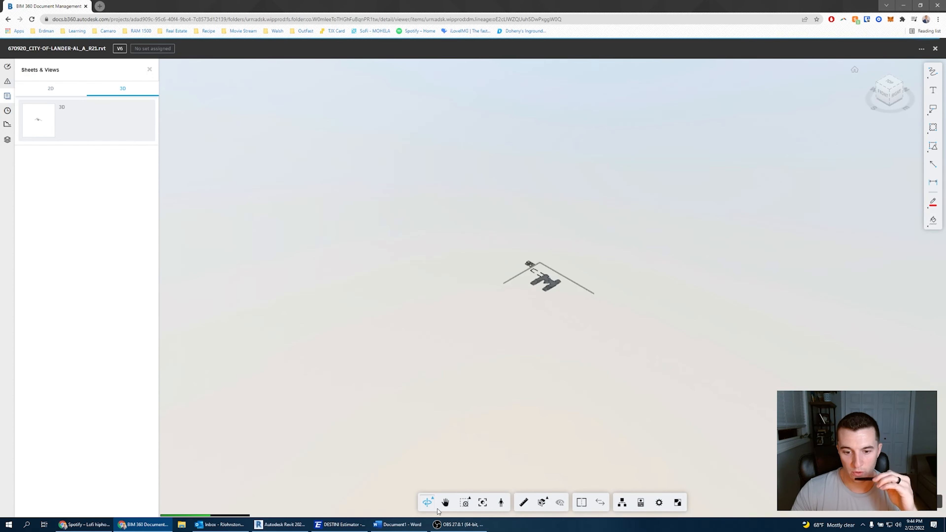
{"action": "scroll", "coordinate": [546, 279], "scroll_direction": "up", "scroll_amount": 10}
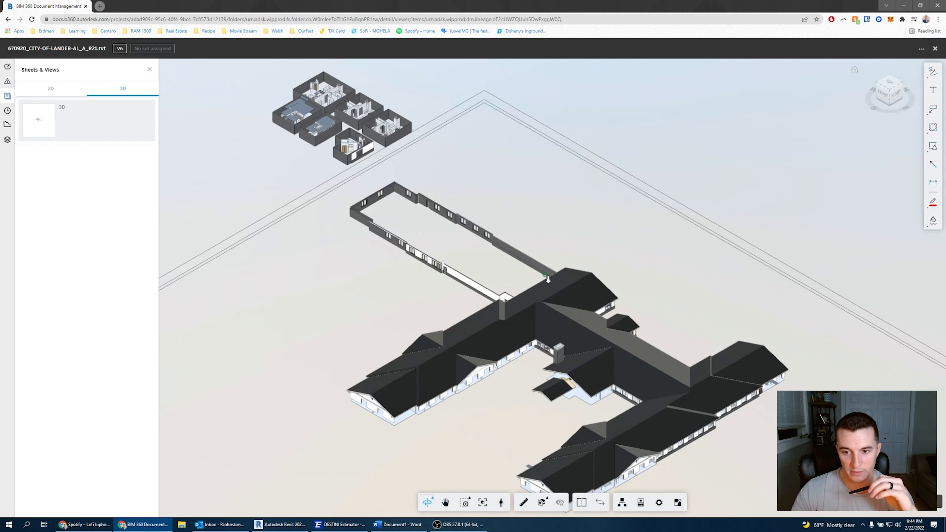
{"action": "scroll", "coordinate": [596, 289], "scroll_direction": "down", "scroll_amount": 2}
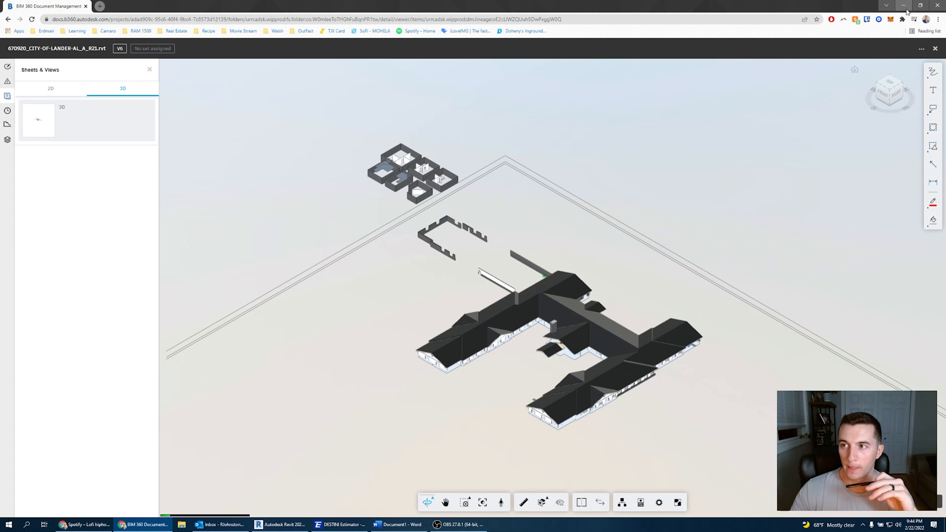
{"action": "left_click", "coordinate": [905, 7]}
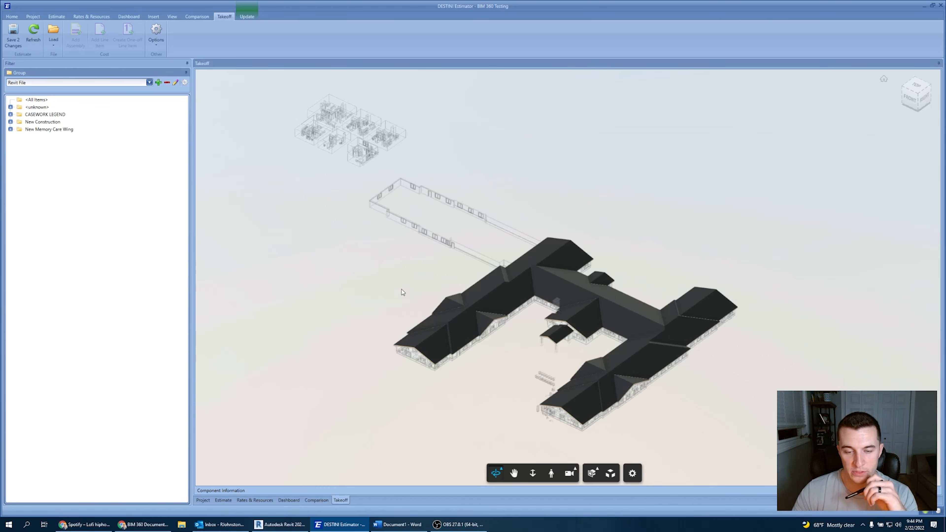
Orbit the building model around in the takeoff viewer using the Orbit tool.
{"action": "mouse_move", "coordinate": [393, 281]}
{"action": "left_mouse_down"}
{"action": "mouse_move", "coordinate": [408, 282]}
{"action": "mouse_move", "coordinate": [383, 278]}
{"action": "mouse_move", "coordinate": [414, 281]}
{"action": "mouse_move", "coordinate": [363, 282]}
{"action": "mouse_move", "coordinate": [378, 277]}
{"action": "left_mouse_up"}
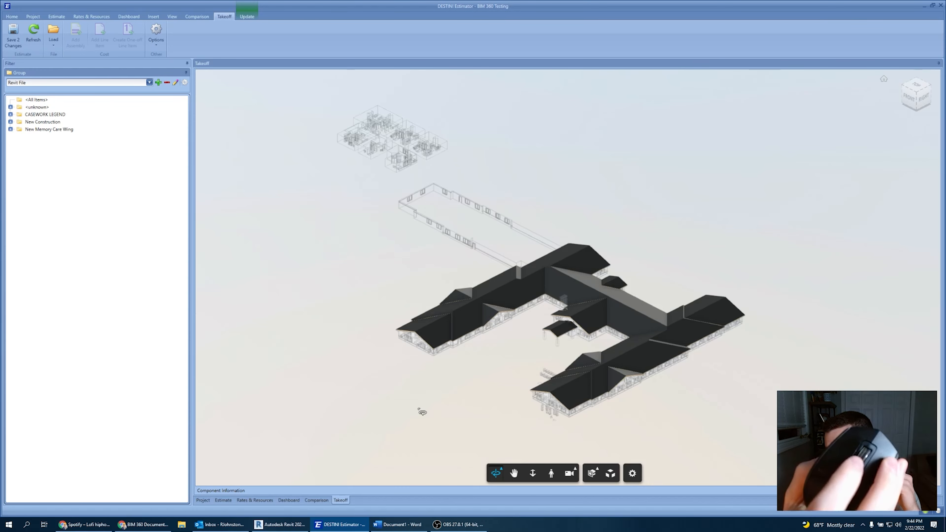
{"action": "mouse_move", "coordinate": [423, 410]}
{"action": "left_mouse_down"}
{"action": "mouse_move", "coordinate": [440, 385]}
{"action": "mouse_move", "coordinate": [431, 418]}
{"action": "left_mouse_up"}
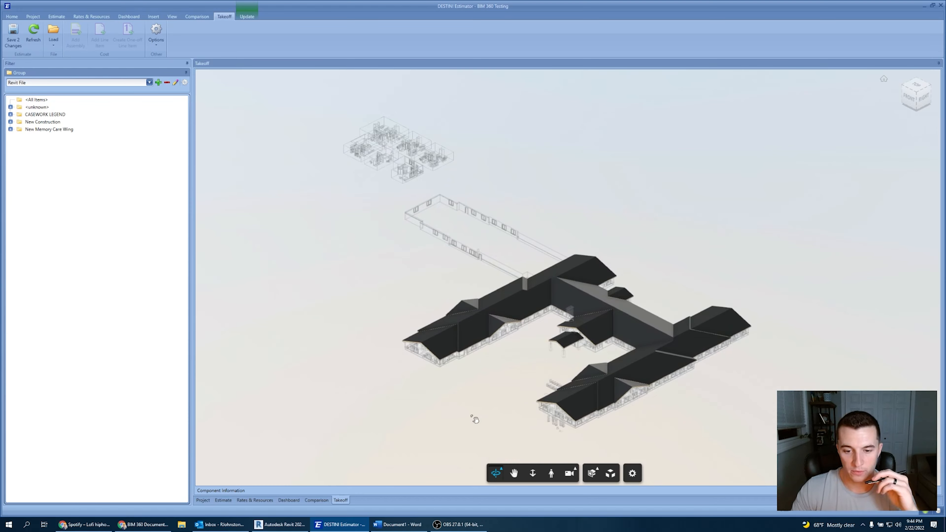
{"action": "left_click_drag", "start_coordinate": [475, 419], "coordinate": [486, 437]}
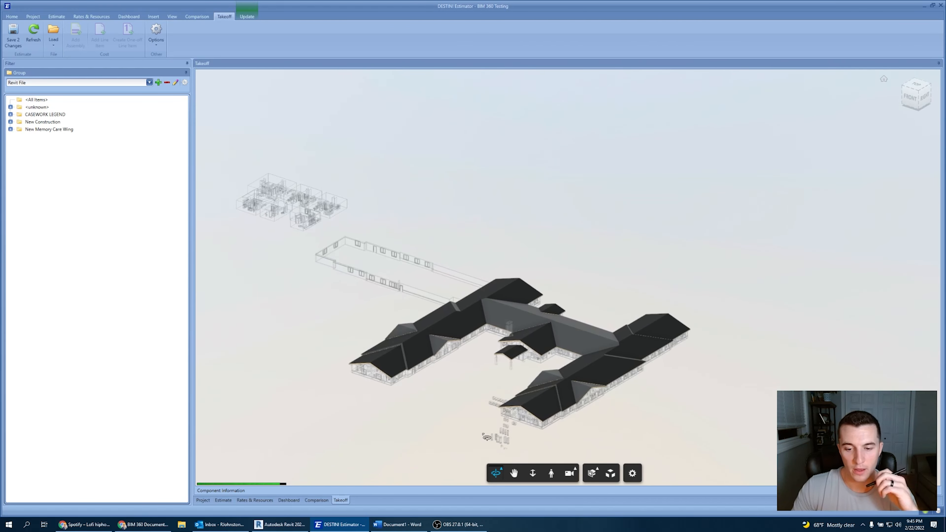
{"action": "left_click", "coordinate": [513, 474]}
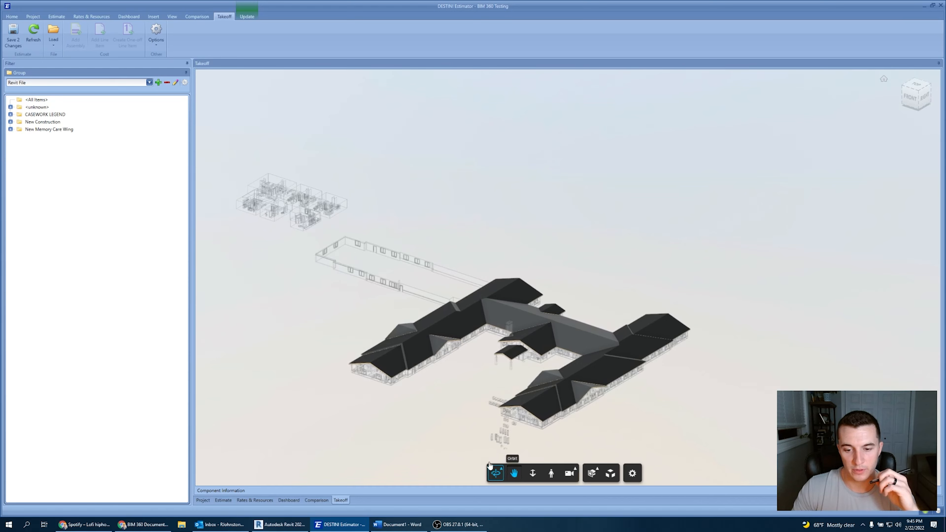
{"action": "mouse_move", "coordinate": [429, 418]}
{"action": "left_mouse_down"}
{"action": "mouse_move", "coordinate": [496, 393]}
{"action": "mouse_move", "coordinate": [412, 415]}
{"action": "left_mouse_up"}
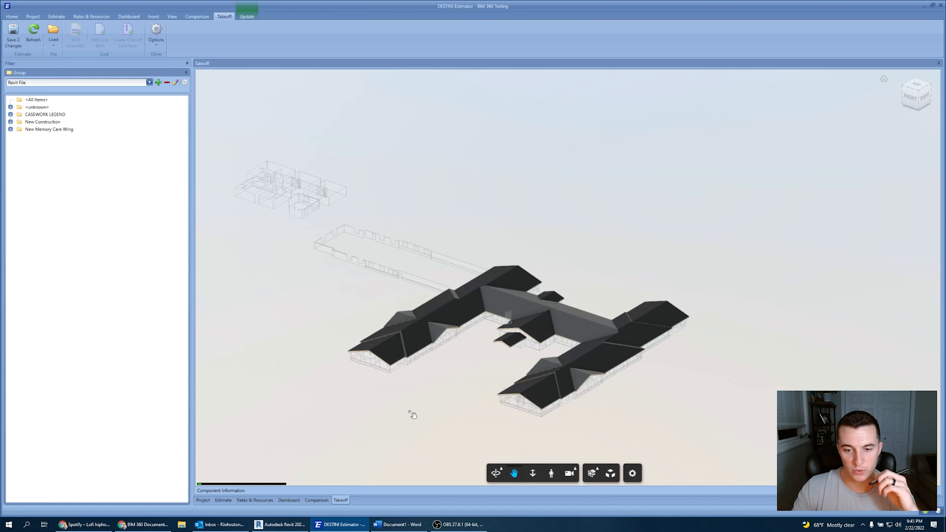
{"action": "left_click", "coordinate": [498, 477]}
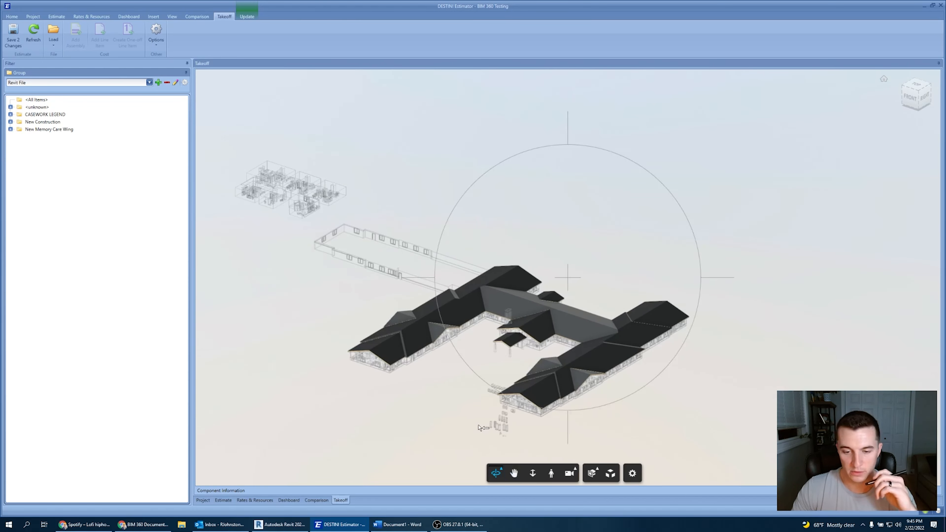
{"action": "left_click_drag", "start_coordinate": [468, 422], "coordinate": [460, 429]}
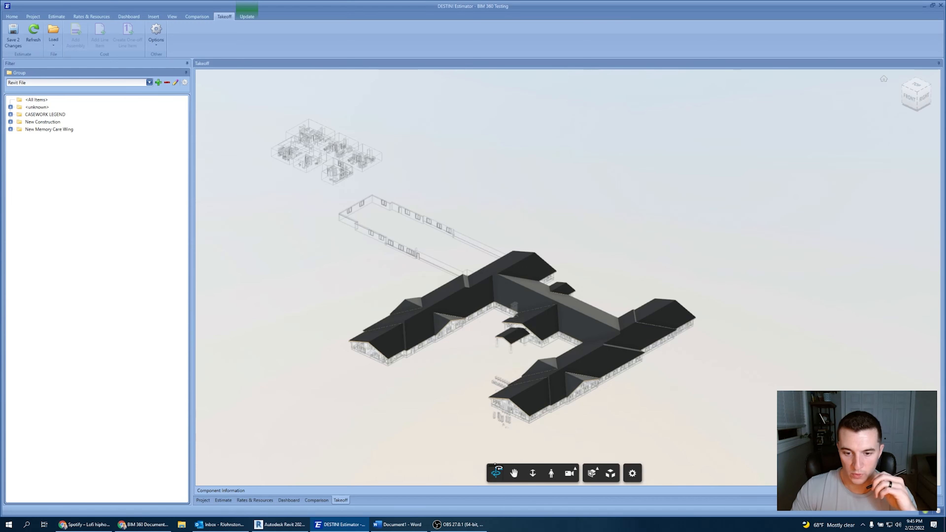
{"action": "left_click_drag", "start_coordinate": [518, 396], "coordinate": [507, 457]}
{"action": "left_click", "coordinate": [502, 473]}
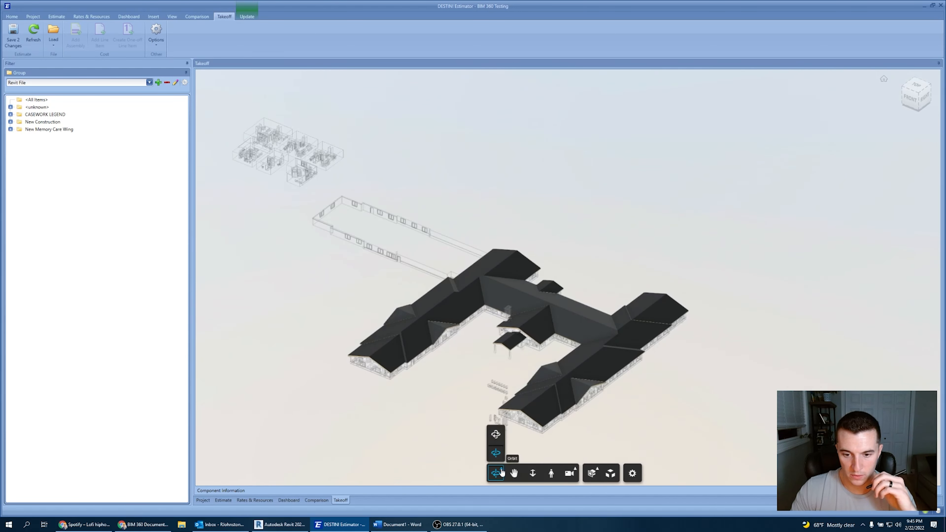
Zoom in and out on the building model with the Zoom tool and scroll wheel.
{"action": "left_click", "coordinate": [534, 475]}
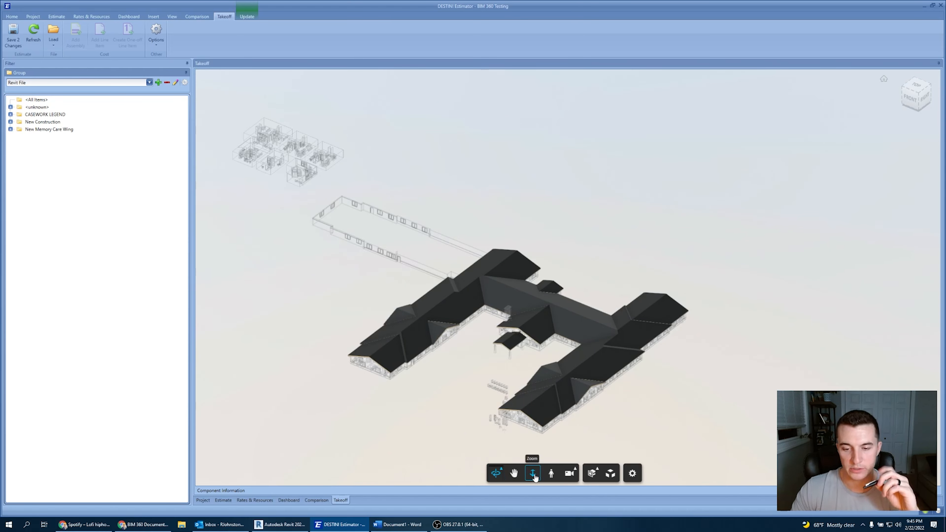
{"action": "left_click", "coordinate": [534, 471]}
{"action": "scroll", "coordinate": [526, 421], "scroll_direction": "up", "scroll_amount": 2}
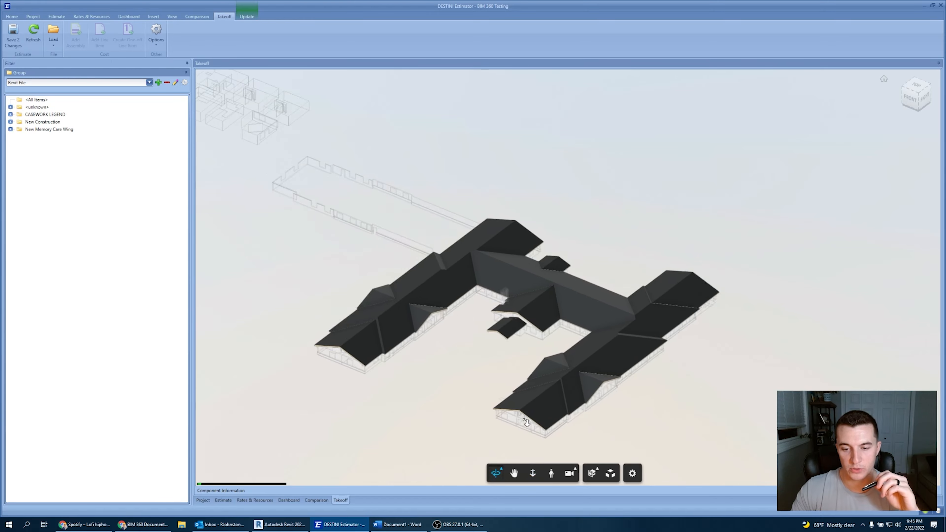
{"action": "scroll", "coordinate": [527, 422], "scroll_direction": "down", "scroll_amount": 3}
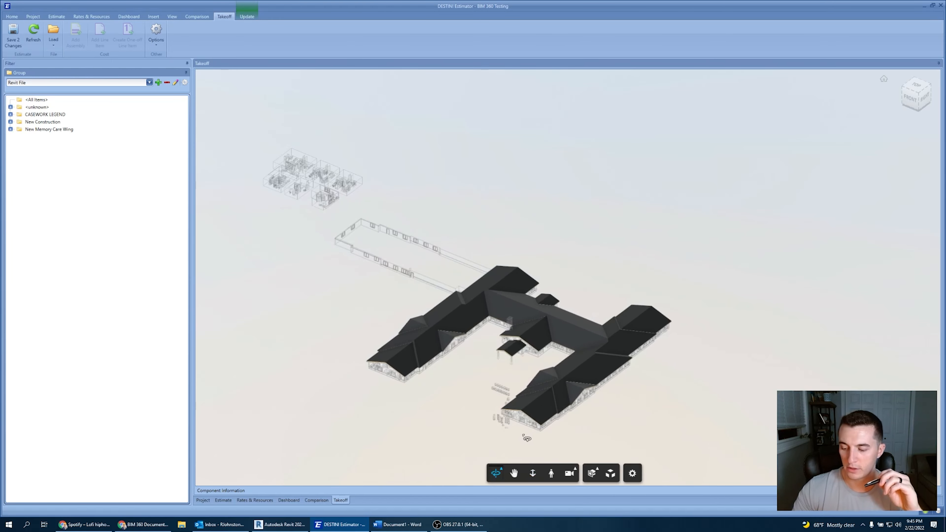
{"action": "scroll", "coordinate": [527, 439], "scroll_direction": "up", "scroll_amount": 1}
{"action": "scroll", "coordinate": [526, 438], "scroll_direction": "down", "scroll_amount": 1}
{"action": "scroll", "coordinate": [527, 439], "scroll_direction": "up", "scroll_amount": 4}
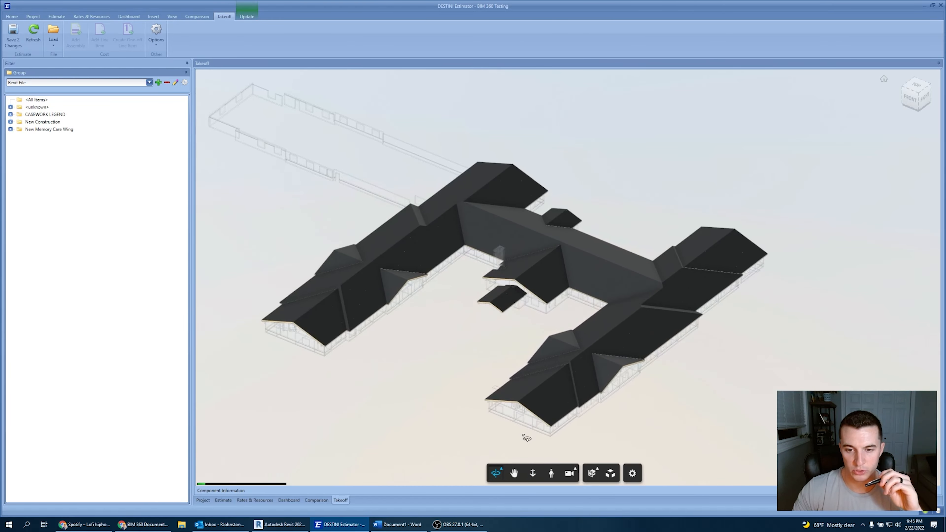
{"action": "scroll", "coordinate": [526, 439], "scroll_direction": "down", "scroll_amount": 6}
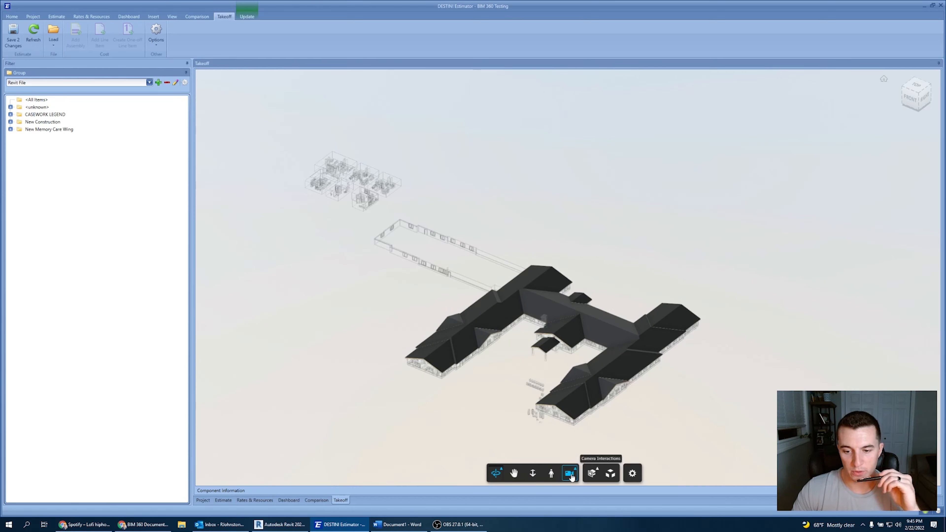
Explore the model in First Person mode, teleporting onto the roof and looking around, and dismiss the navigation help.
{"action": "left_click", "coordinate": [551, 474]}
{"action": "left_click", "coordinate": [533, 373]}
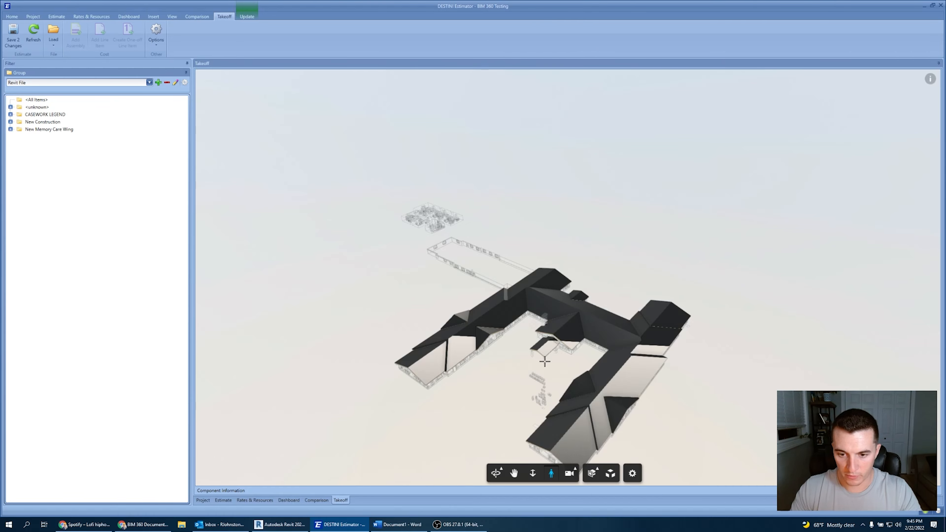
{"action": "double_click", "coordinate": [544, 355]}
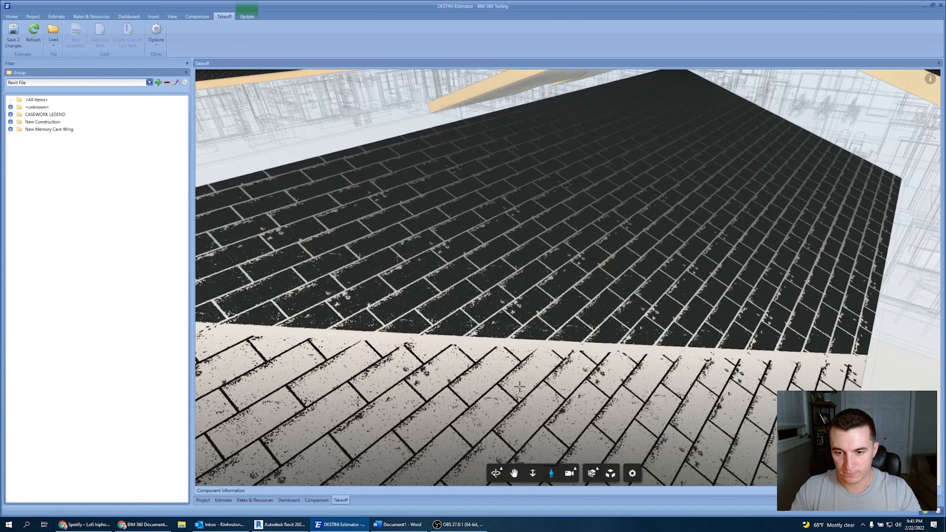
{"action": "left_click_drag", "start_coordinate": [544, 355], "coordinate": [597, 321]}
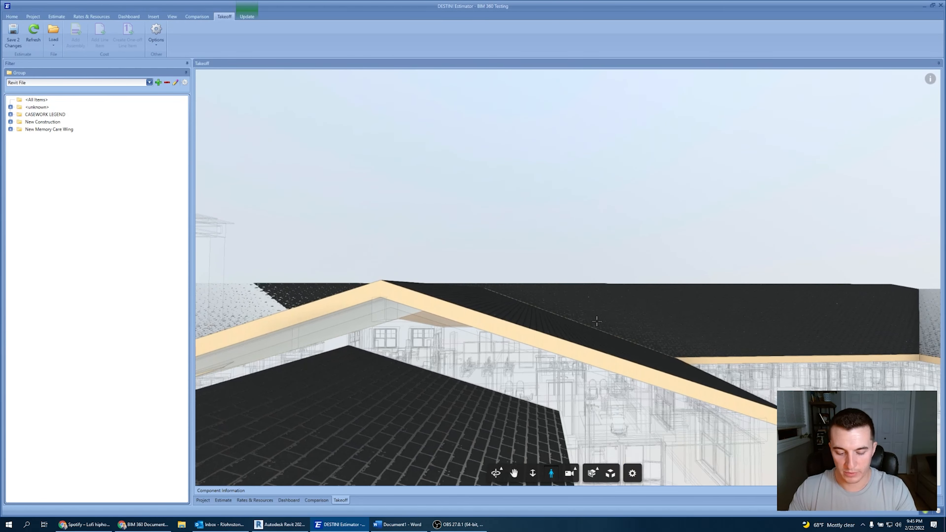
{"action": "mouse_move", "coordinate": [597, 321]}
{"action": "left_mouse_down"}
{"action": "mouse_move", "coordinate": [609, 338]}
{"action": "mouse_move", "coordinate": [608, 326]}
{"action": "mouse_move", "coordinate": [596, 330]}
{"action": "left_mouse_up"}
{"action": "key", "text": "s"}
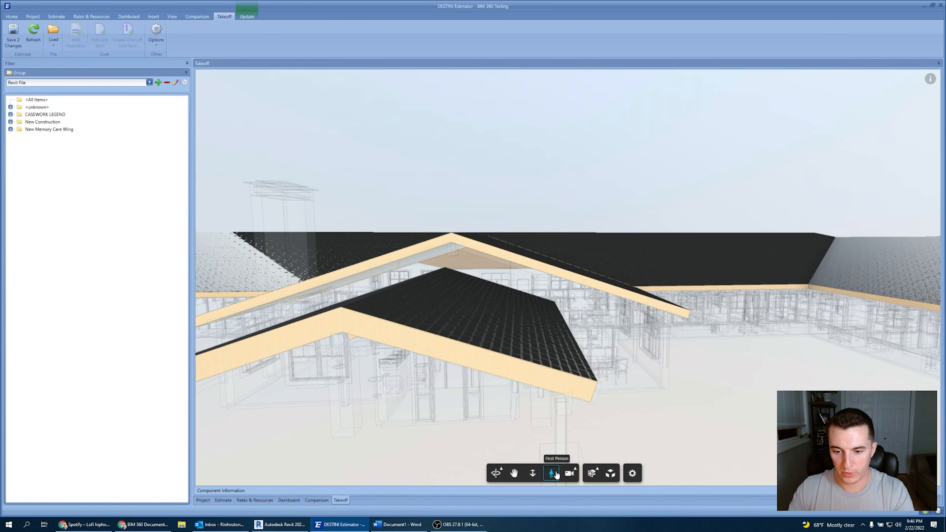
{"action": "left_click", "coordinate": [552, 474]}
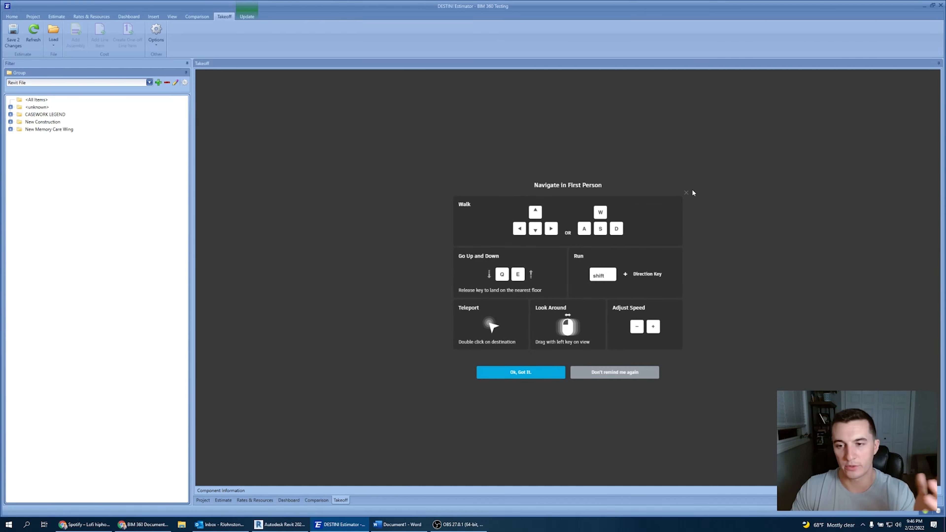
{"action": "left_click", "coordinate": [687, 194]}
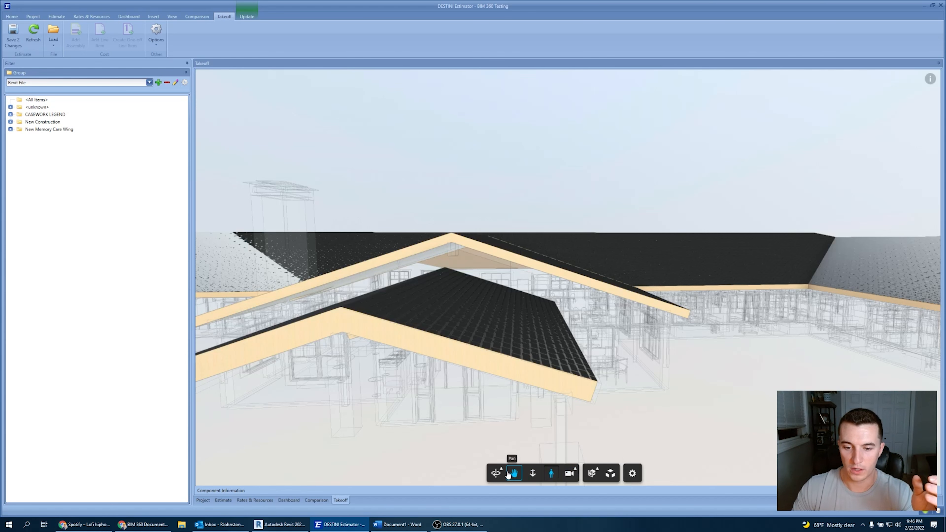
Return to the home view with the Orbit tool and orbit the whole building back into view.
{"action": "left_click", "coordinate": [497, 474]}
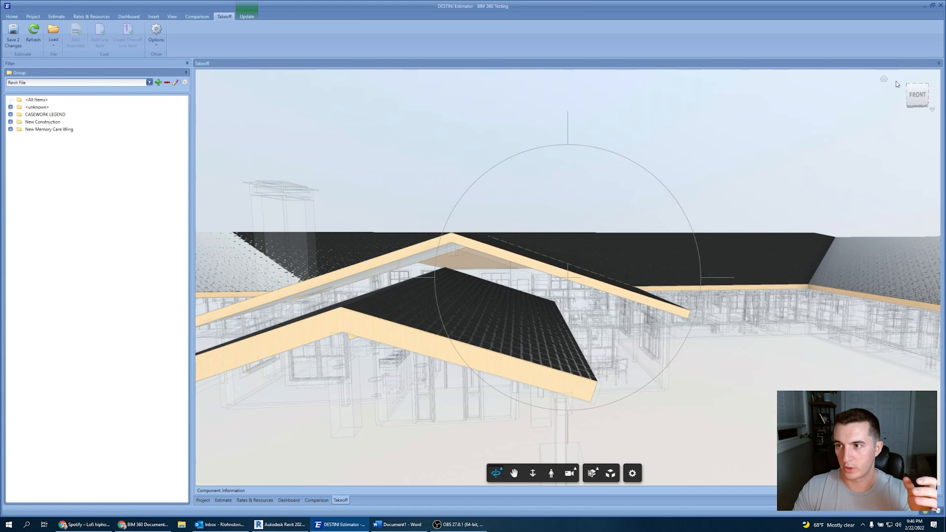
{"action": "left_click", "coordinate": [883, 81]}
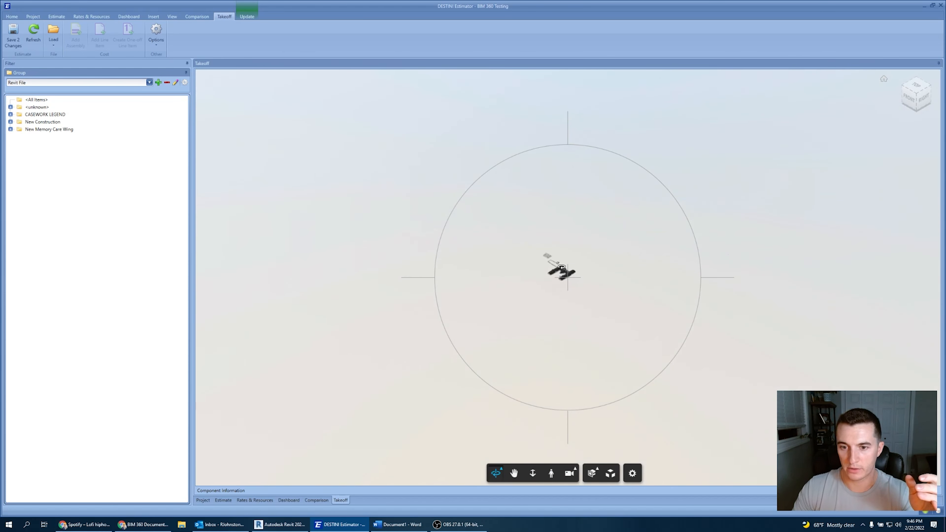
{"action": "scroll", "coordinate": [558, 271], "scroll_direction": "up", "scroll_amount": 5}
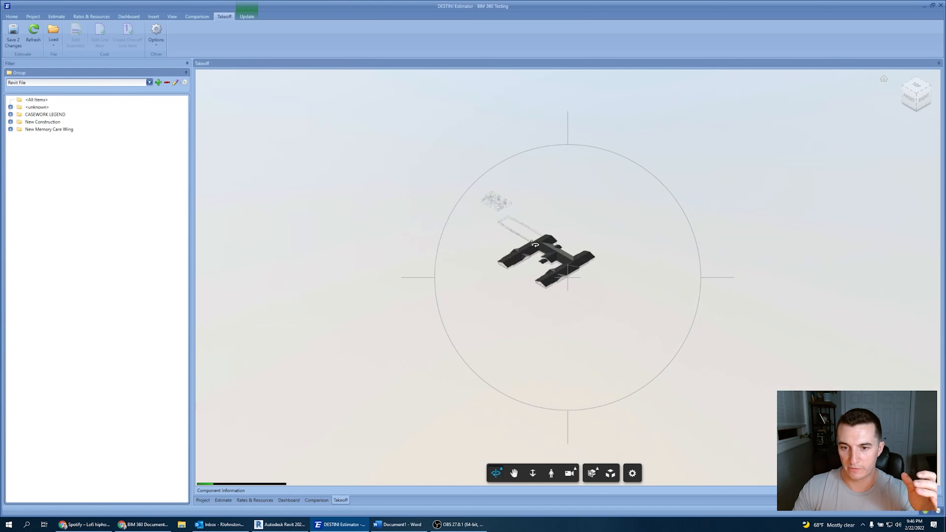
{"action": "scroll", "coordinate": [533, 242], "scroll_direction": "up", "scroll_amount": 3}
{"action": "middle_click_drag", "start_coordinate": [533, 242], "coordinate": [631, 309]}
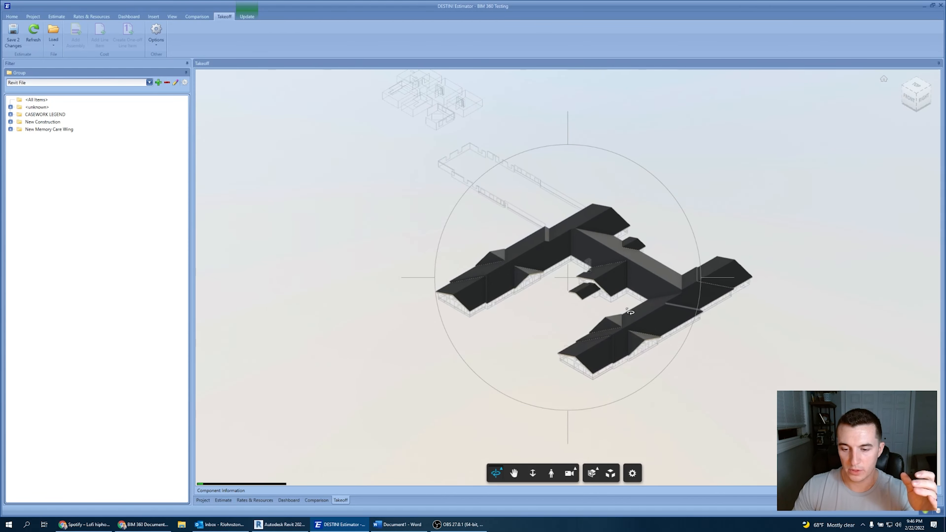
Open the Section Analysis plane options and dismiss them without adding a plane.
{"action": "left_click", "coordinate": [592, 474]}
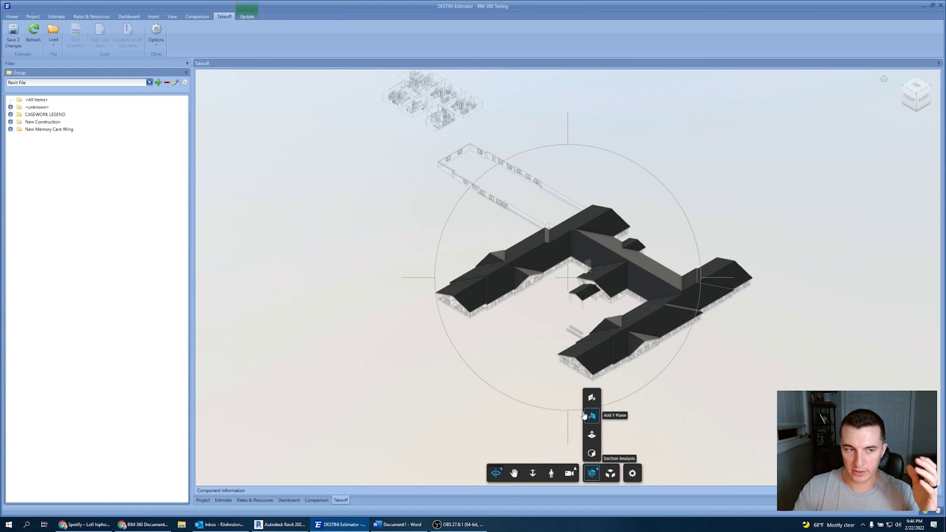
{"action": "left_click", "coordinate": [223, 312]}
{"action": "middle_click_drag", "start_coordinate": [325, 314], "coordinate": [316, 321]}
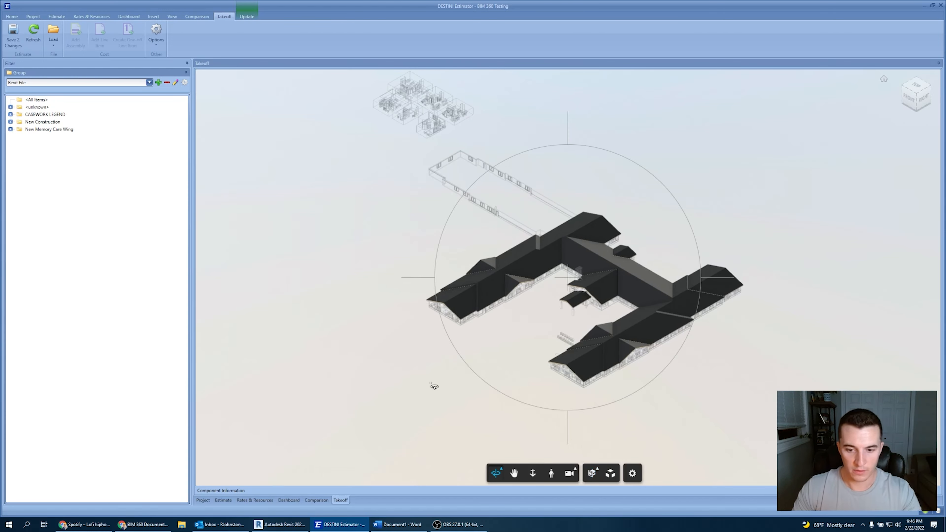
Orbit and zoom around the building and select the New Construction group in the group tree.
{"action": "middle_click_drag", "start_coordinate": [404, 369], "coordinate": [569, 273]}
{"action": "middle_click_drag", "start_coordinate": [551, 310], "coordinate": [485, 347]}
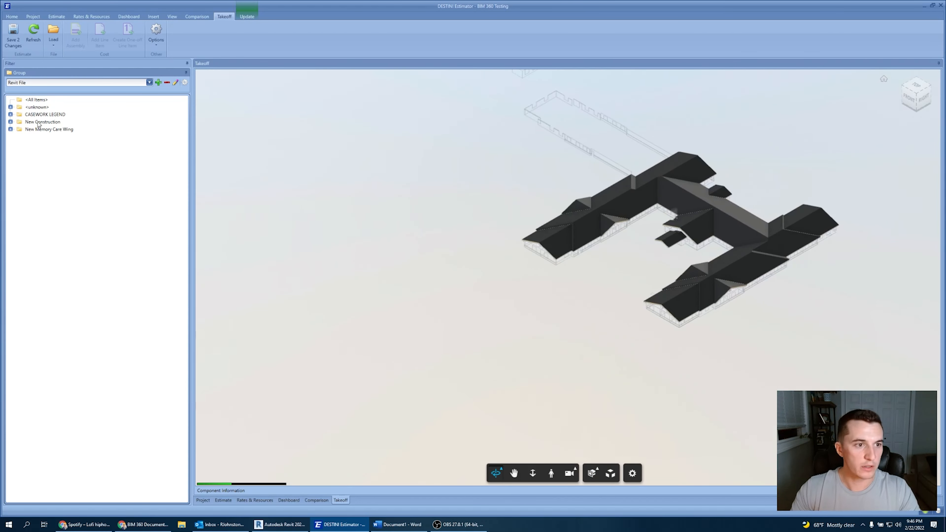
{"action": "left_click", "coordinate": [33, 124]}
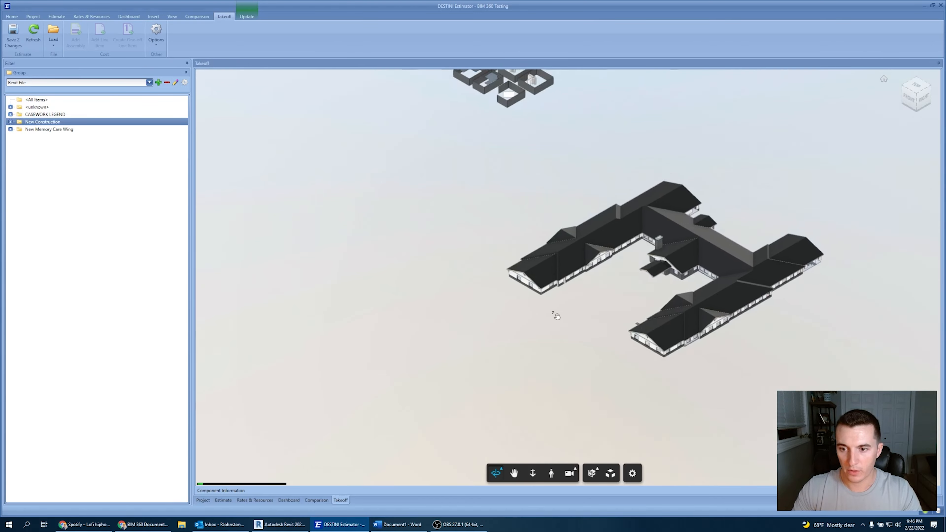
{"action": "middle_click_drag", "start_coordinate": [532, 332], "coordinate": [565, 321], "text": "shift"}
{"action": "scroll", "coordinate": [584, 314], "scroll_direction": "down", "scroll_amount": 2}
{"action": "scroll", "coordinate": [584, 314], "scroll_direction": "up", "scroll_amount": 3}
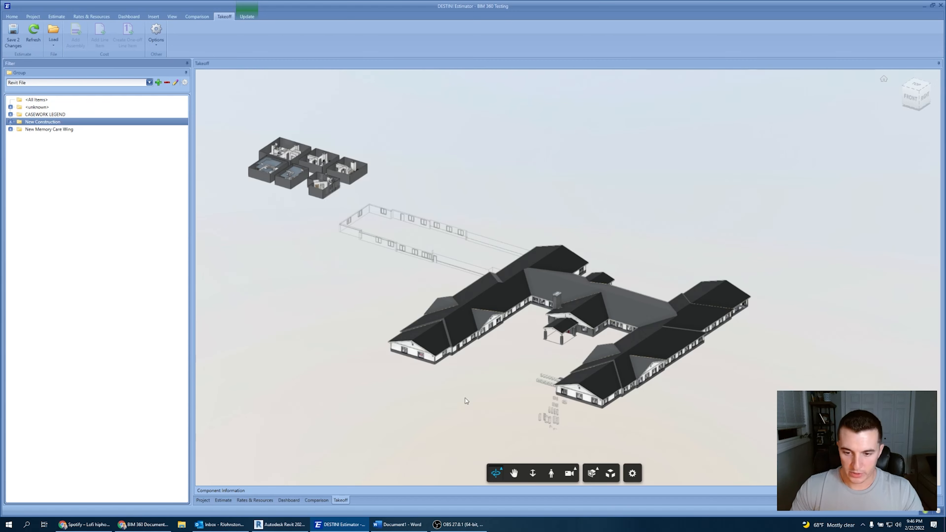
Add a Z section plane, move it down through the building and back up, then turn the section off.
{"action": "left_click", "coordinate": [596, 472]}
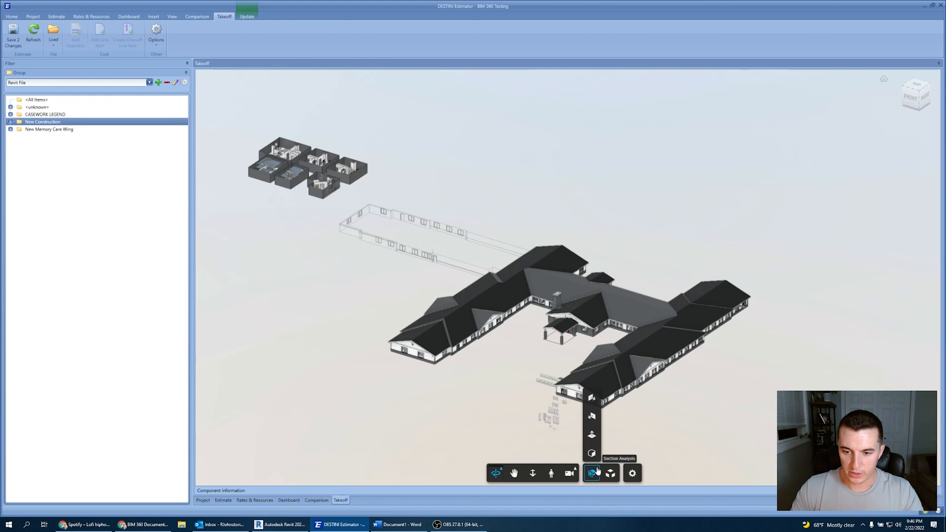
{"action": "left_click", "coordinate": [592, 435]}
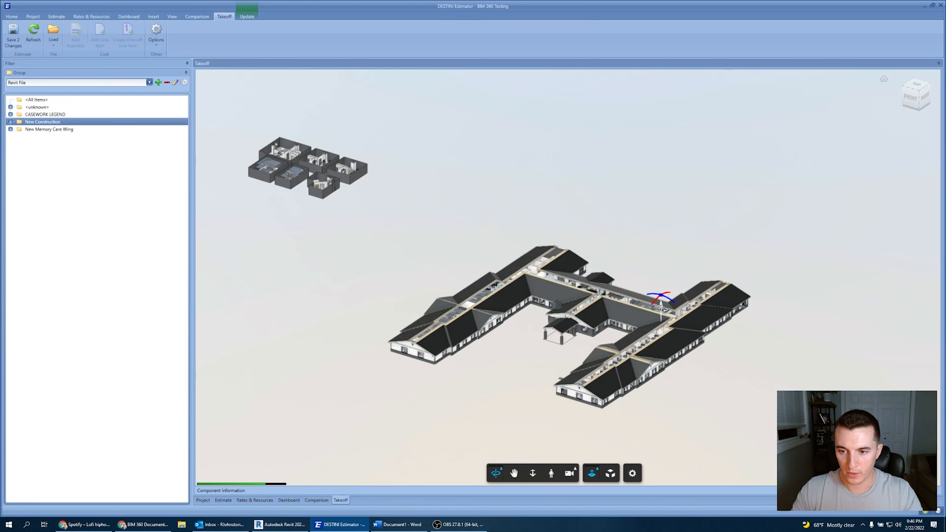
{"action": "mouse_move", "coordinate": [660, 311]}
{"action": "left_mouse_down"}
{"action": "mouse_move", "coordinate": [663, 303]}
{"action": "mouse_move", "coordinate": [669, 320]}
{"action": "mouse_move", "coordinate": [661, 317]}
{"action": "left_mouse_up"}
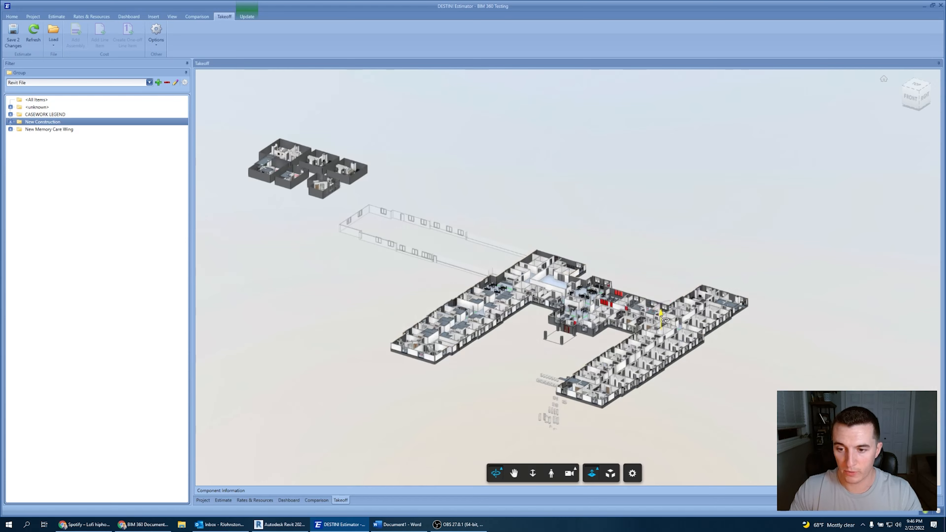
{"action": "left_click_drag", "start_coordinate": [666, 320], "coordinate": [667, 315]}
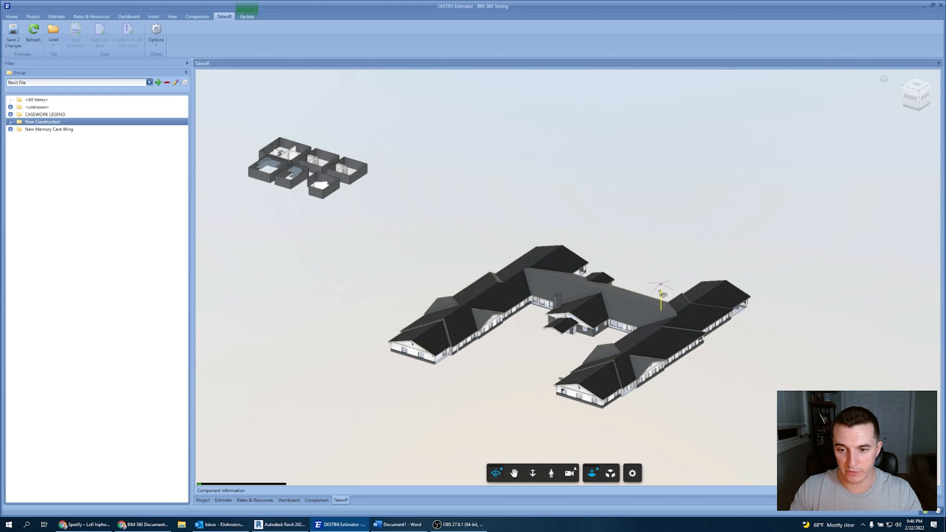
{"action": "left_click_drag", "start_coordinate": [666, 315], "coordinate": [666, 282]}
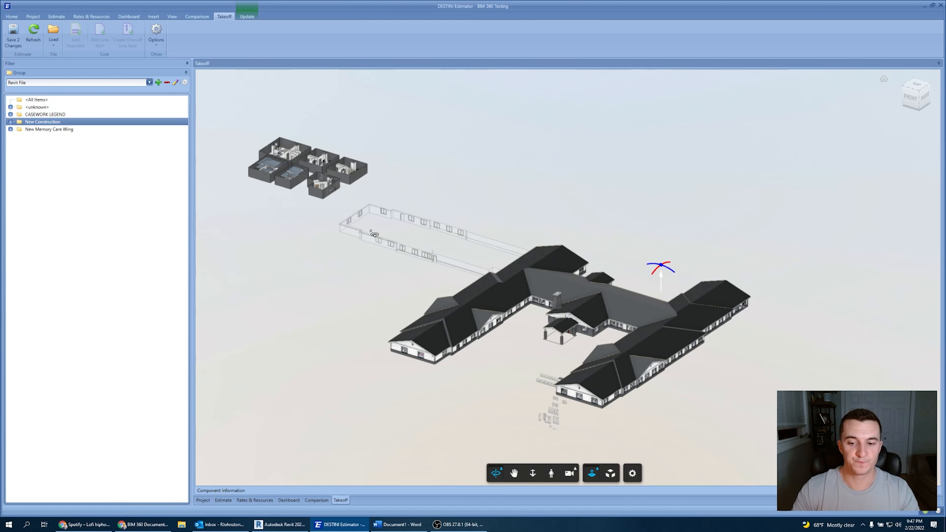
{"action": "left_click", "coordinate": [501, 477]}
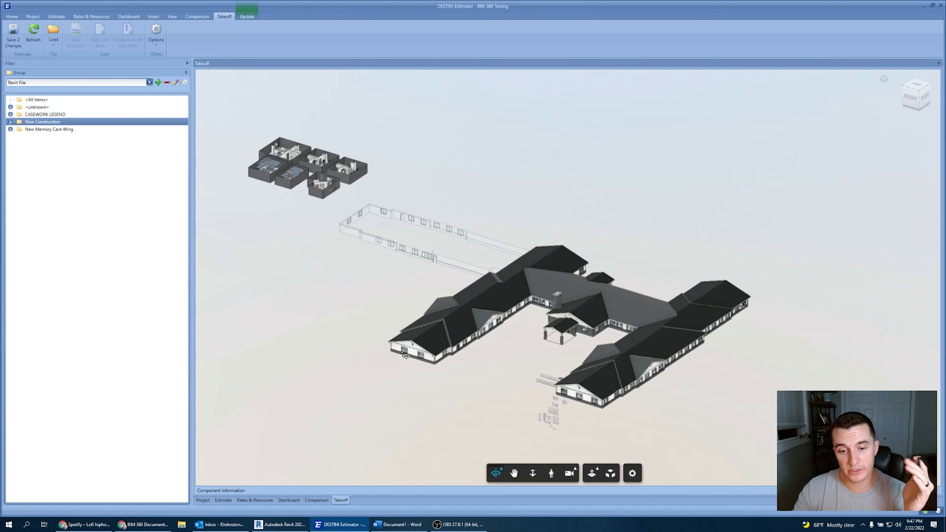
Orbit the view and select a roof segment on the west wing, trying to open its properties.
{"action": "middle_click_drag", "start_coordinate": [426, 364], "coordinate": [440, 371]}
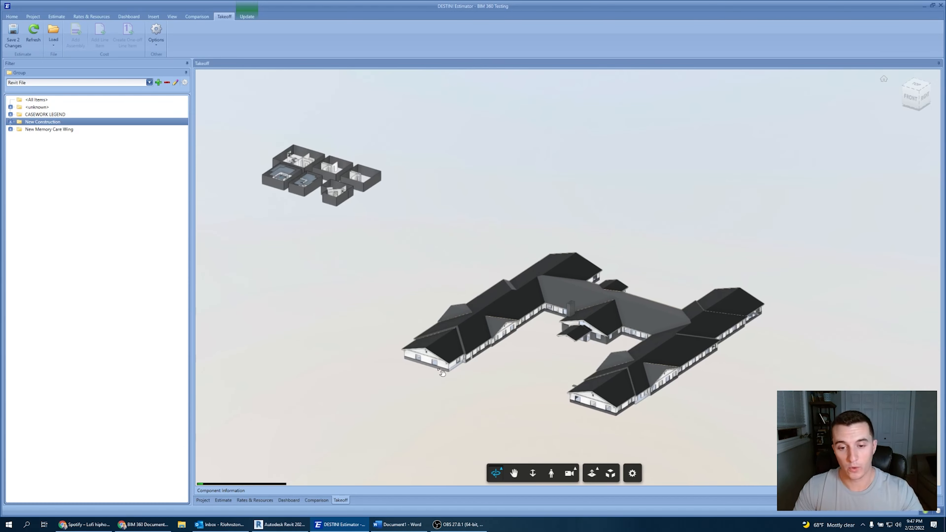
{"action": "mouse_move", "coordinate": [498, 357]}
{"action": "middle_mouse_down", "text": "shift"}
{"action": "mouse_move", "coordinate": [483, 361]}
{"action": "mouse_move", "coordinate": [488, 377]}
{"action": "mouse_move", "coordinate": [492, 353]}
{"action": "middle_mouse_up", "text": "shift"}
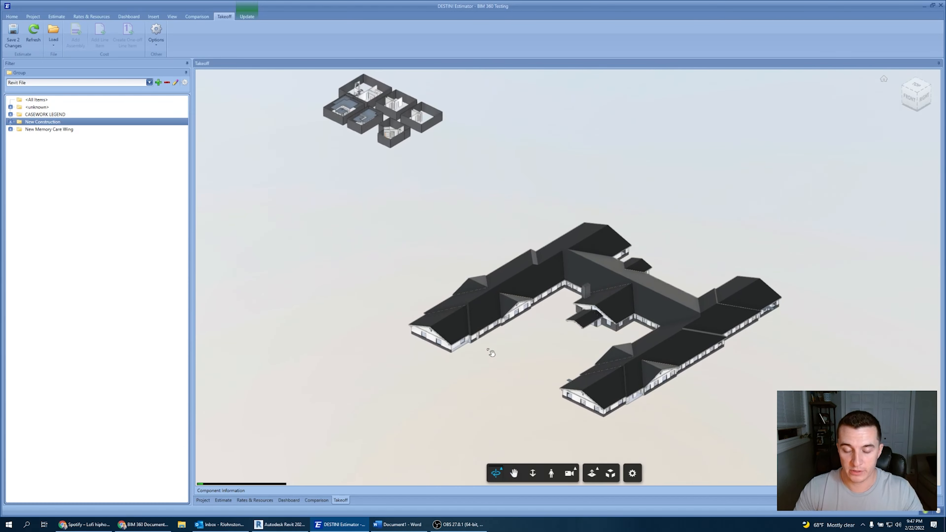
{"action": "left_click", "coordinate": [441, 325]}
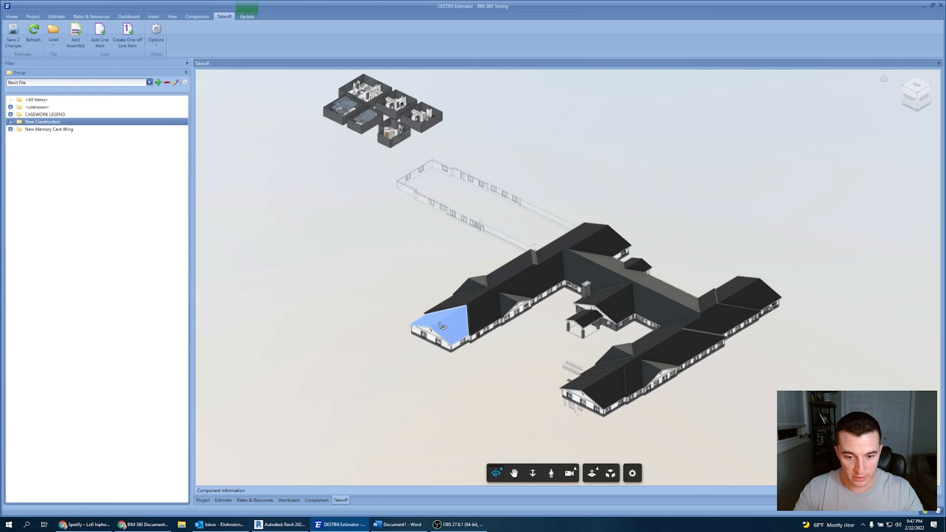
{"action": "right_click", "coordinate": [450, 317]}
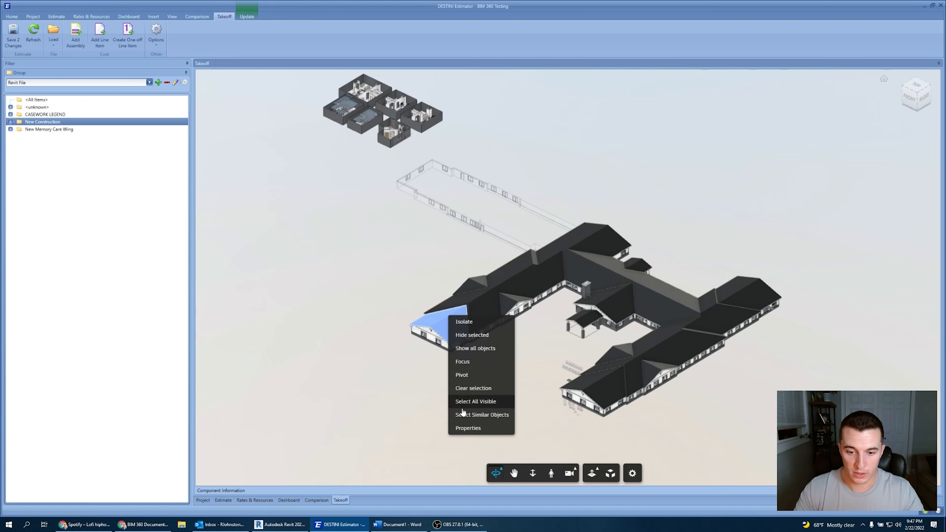
{"action": "left_click", "coordinate": [469, 428]}
{"action": "left_click", "coordinate": [461, 320]}
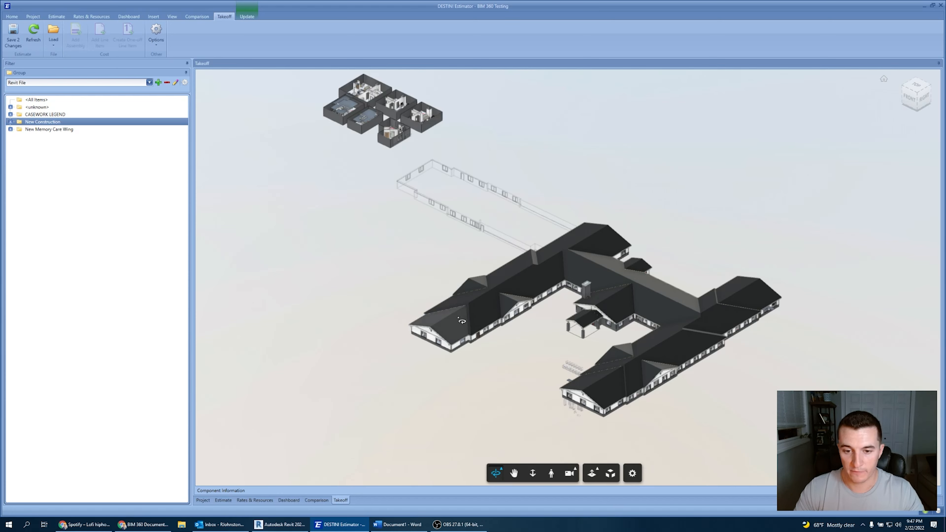
{"action": "left_click", "coordinate": [461, 321]}
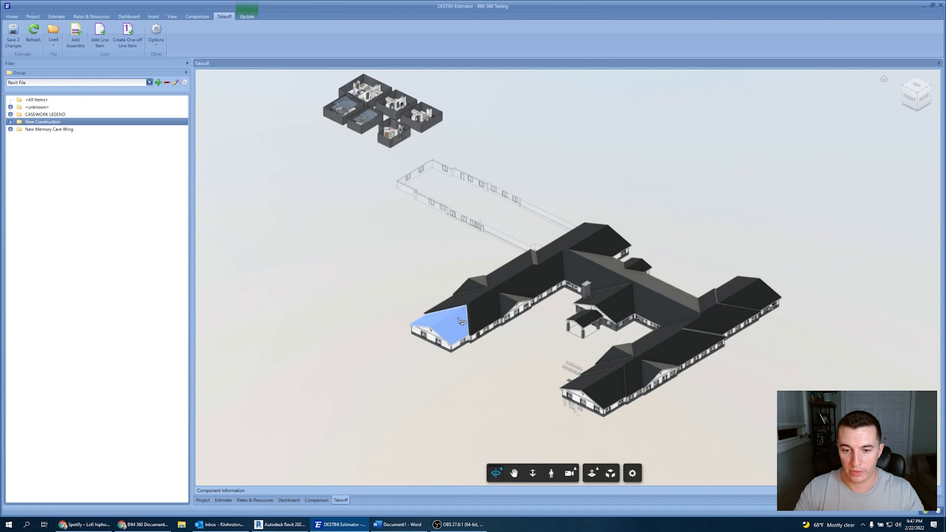
Open the selected roof's Properties and pin the Component Information panel open, resizing it.
{"action": "right_click", "coordinate": [458, 319]}
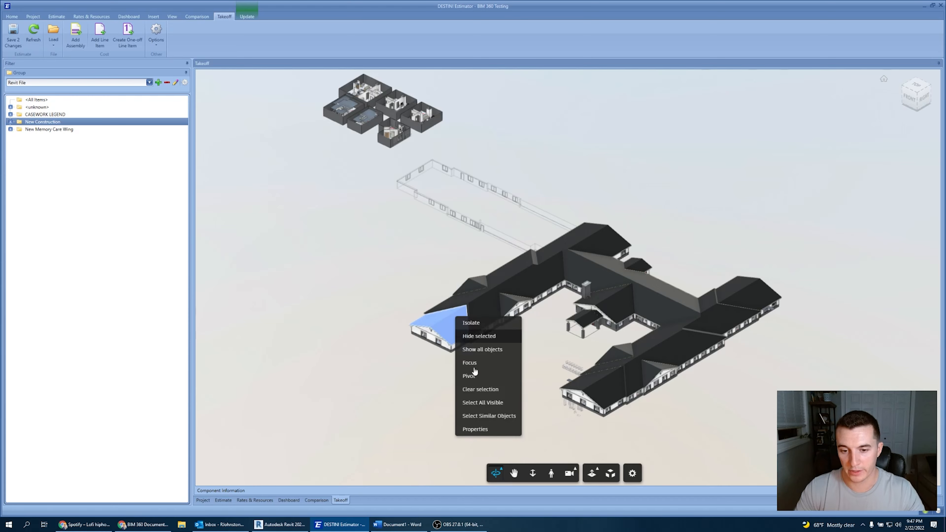
{"action": "left_click", "coordinate": [485, 432]}
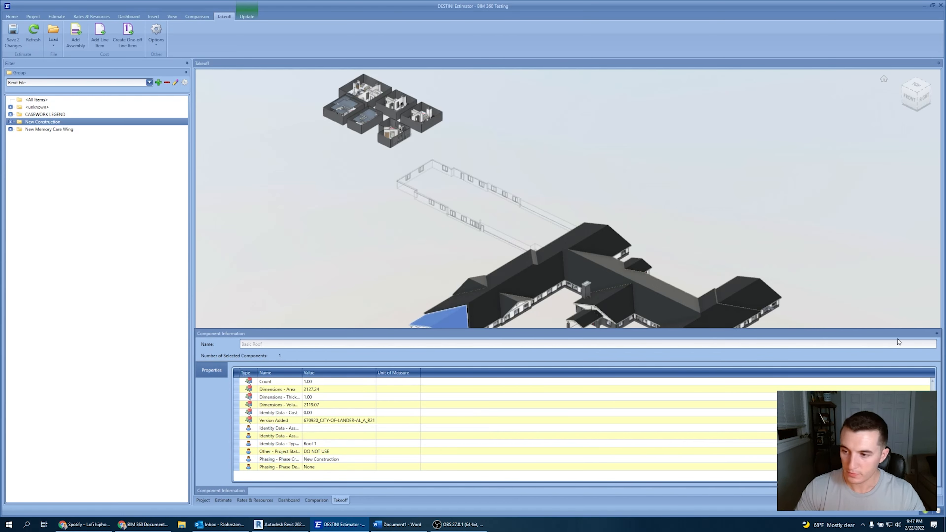
{"action": "left_click", "coordinate": [936, 335]}
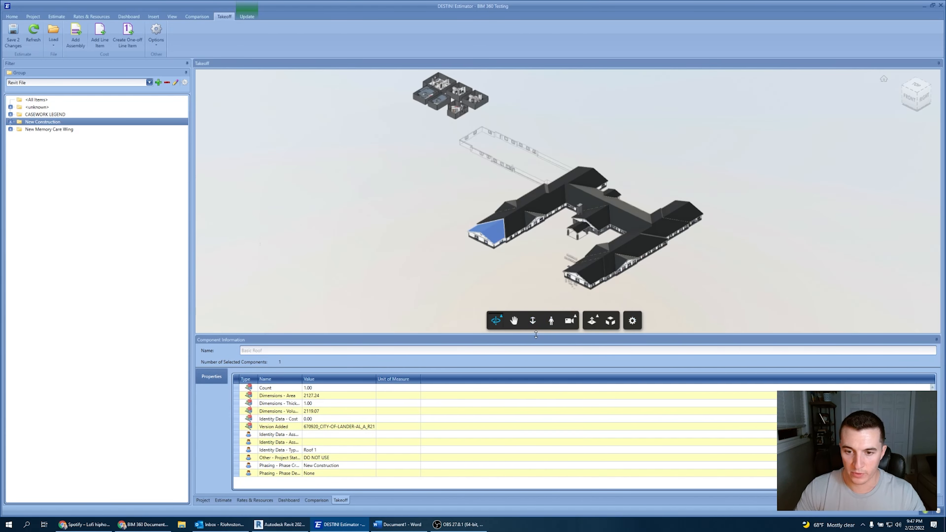
{"action": "left_click_drag", "start_coordinate": [536, 335], "coordinate": [535, 343]}
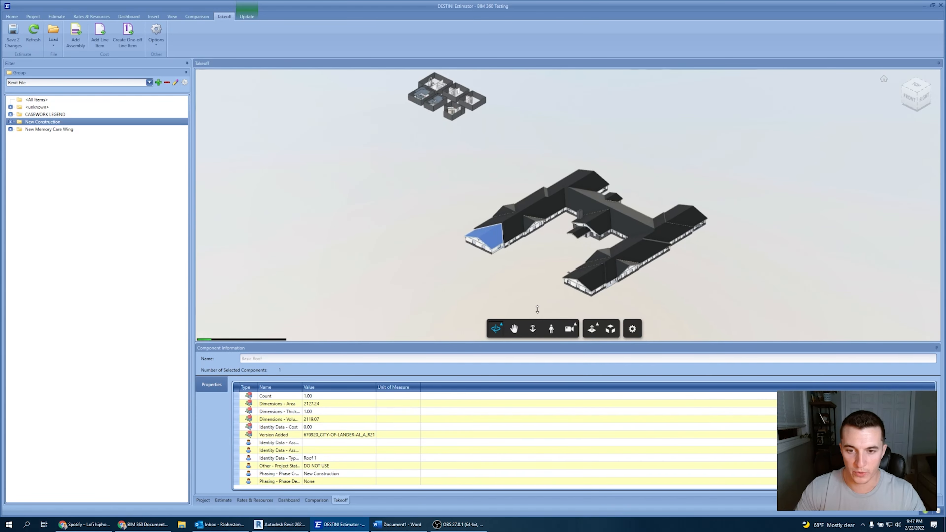
Reselect the roof segment and auto-fit the Name and Value columns of its properties grid.
{"action": "middle_click_drag", "start_coordinate": [549, 264], "coordinate": [504, 254]}
{"action": "scroll", "coordinate": [505, 254], "scroll_direction": "up", "scroll_amount": 5}
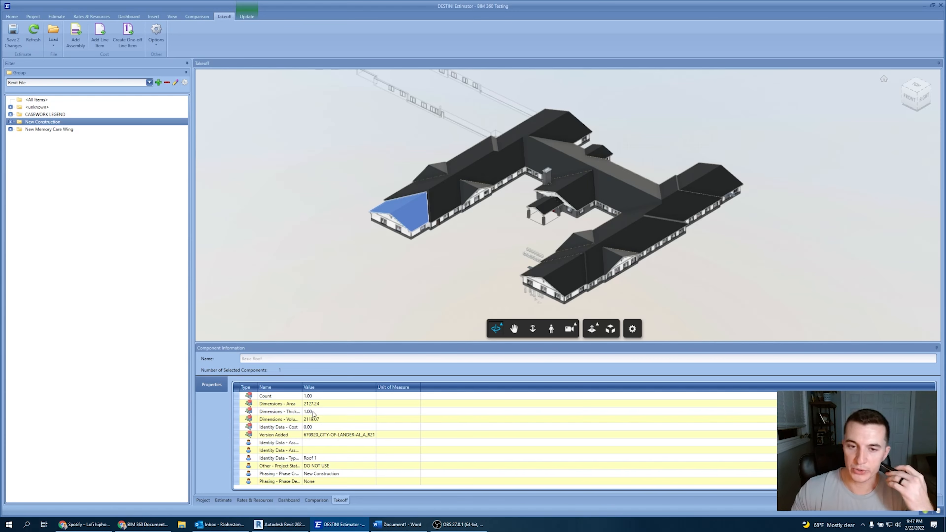
{"action": "left_click", "coordinate": [394, 255]}
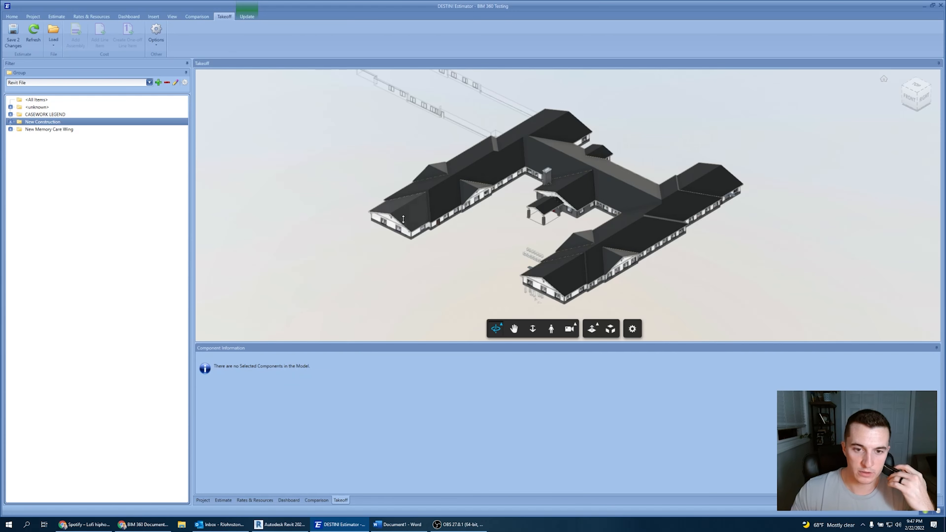
{"action": "left_click", "coordinate": [403, 210]}
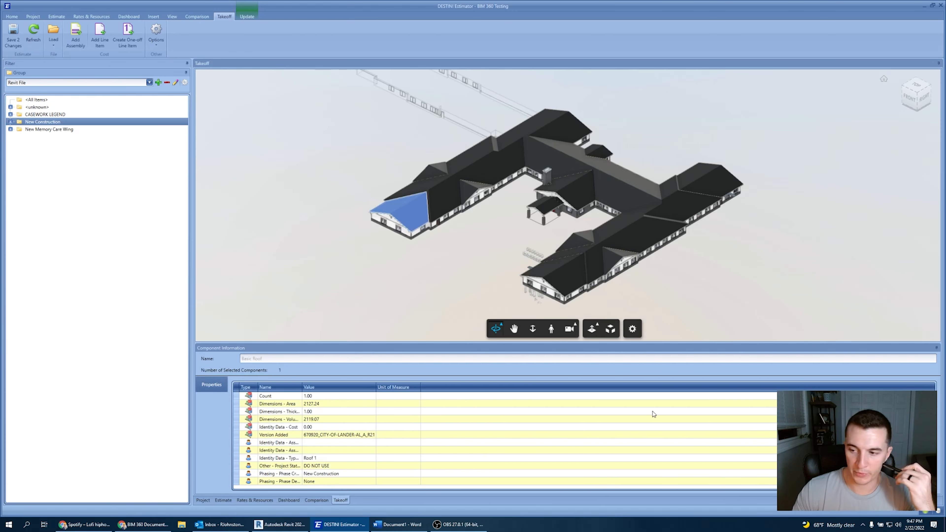
{"action": "double_click", "coordinate": [302, 387]}
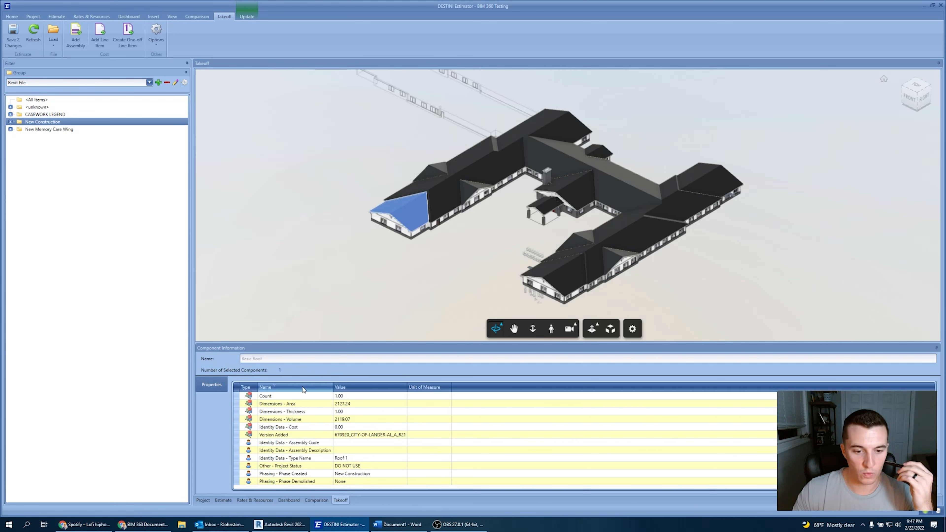
{"action": "double_click", "coordinate": [407, 387]}
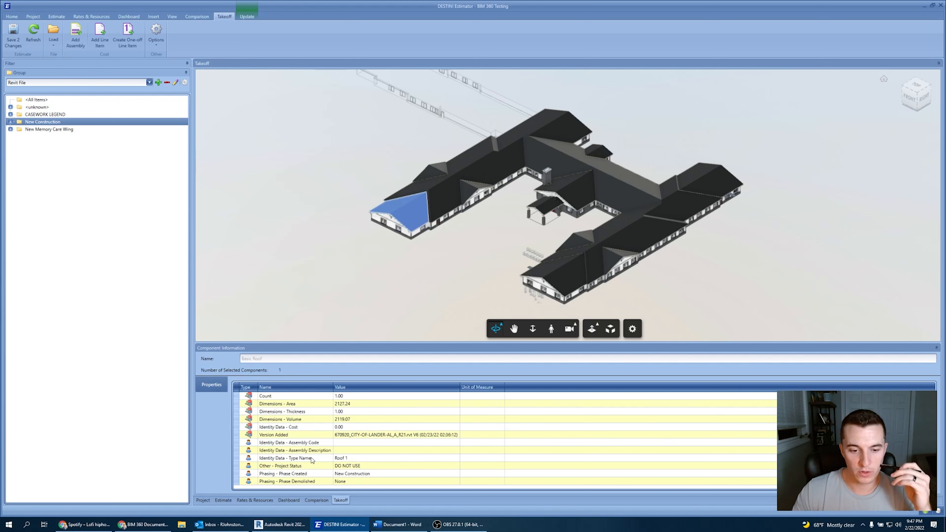
{"action": "left_click", "coordinate": [264, 460]}
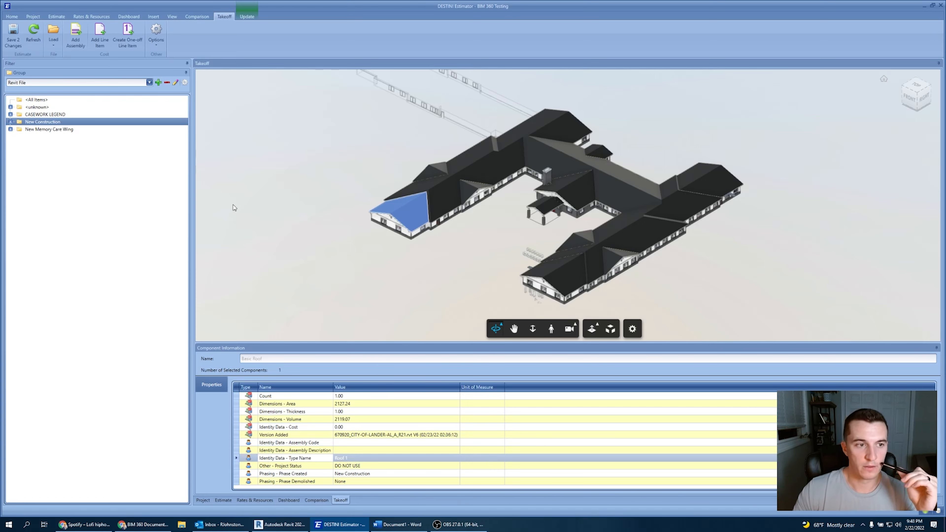
Expand the New Construction and Unmapped groups and scroll through the type list to Roof 1.
{"action": "left_click", "coordinate": [10, 122]}
{"action": "left_click", "coordinate": [19, 130]}
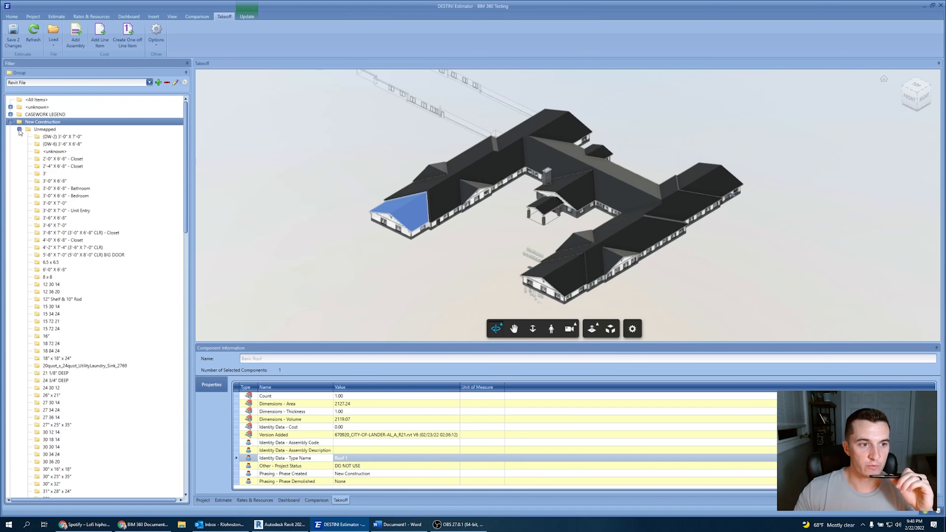
{"action": "scroll", "coordinate": [95, 274], "scroll_direction": "down", "scroll_amount": 15}
{"action": "scroll", "coordinate": [95, 275], "scroll_direction": "down", "scroll_amount": 20}
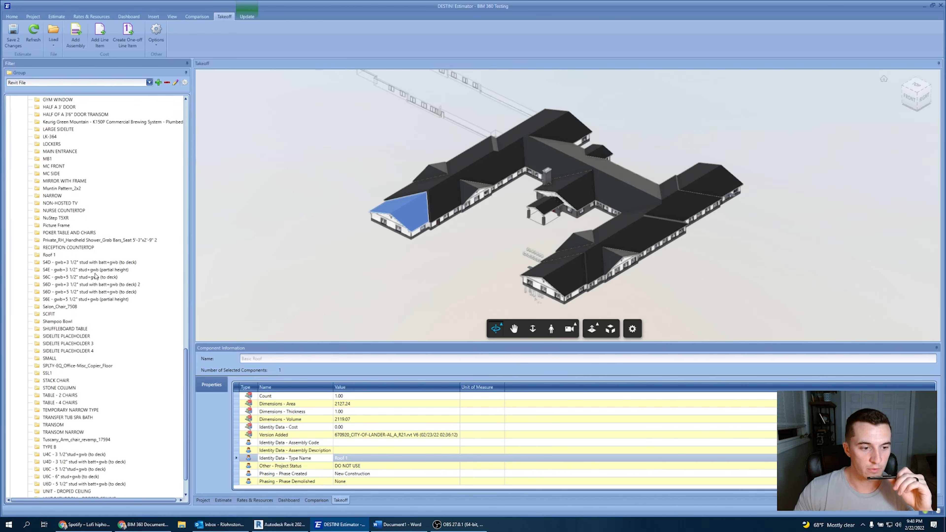
{"action": "scroll", "coordinate": [93, 343], "scroll_direction": "up", "scroll_amount": 10}
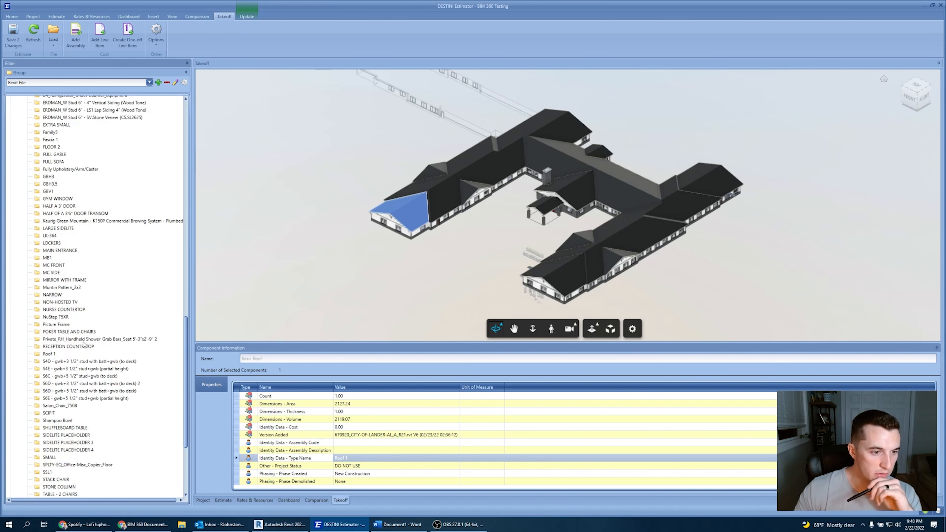
{"action": "scroll", "coordinate": [71, 318], "scroll_direction": "down", "scroll_amount": 7}
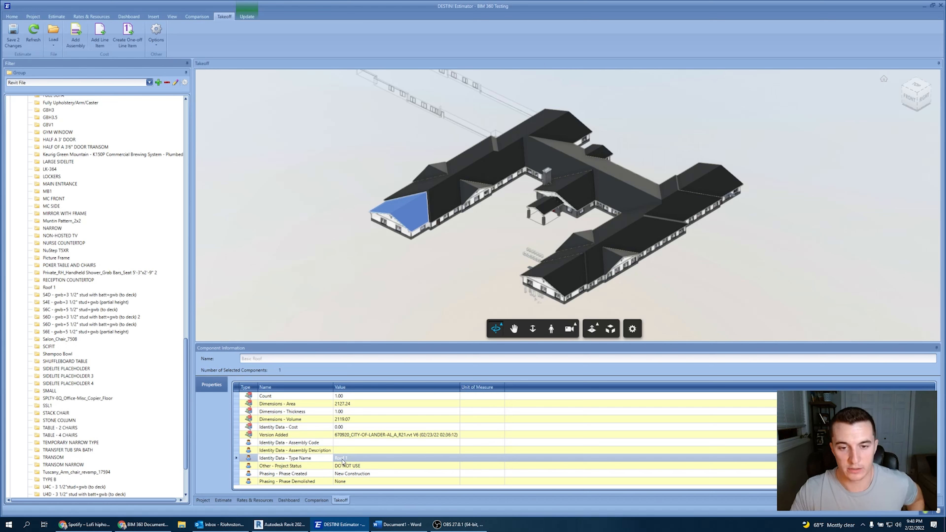
Select the roof segment and use Select Similar Objects to select all matching roofs in the model.
{"action": "left_click", "coordinate": [371, 290]}
{"action": "left_click", "coordinate": [395, 209]}
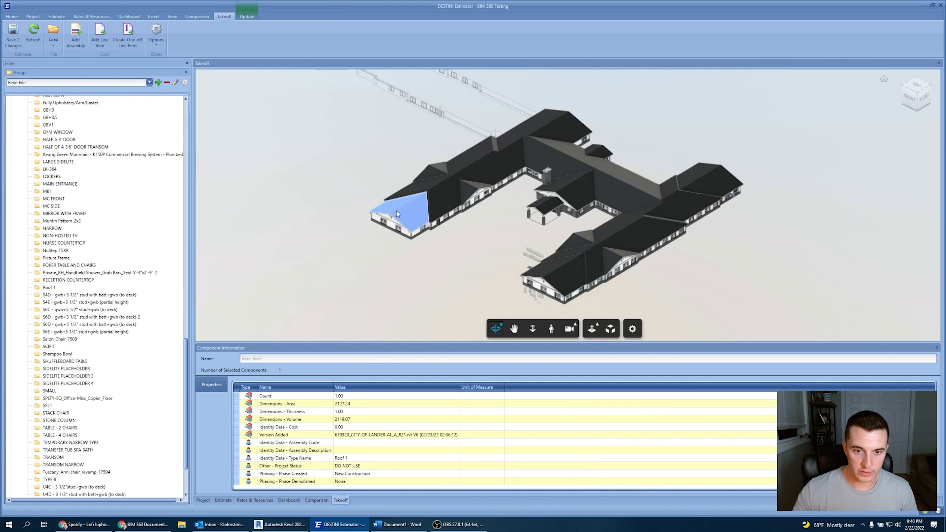
{"action": "right_click", "coordinate": [397, 211]}
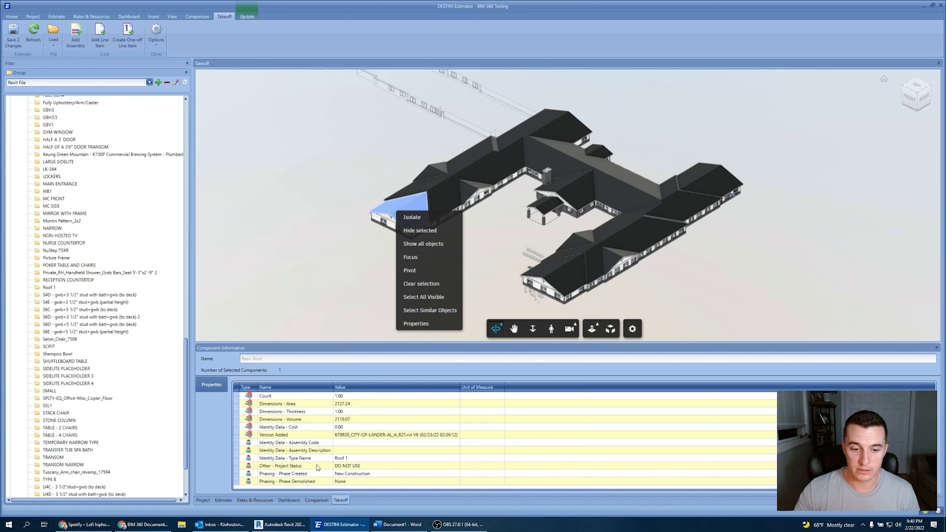
{"action": "left_click", "coordinate": [544, 222]}
{"action": "left_click", "coordinate": [544, 222]}
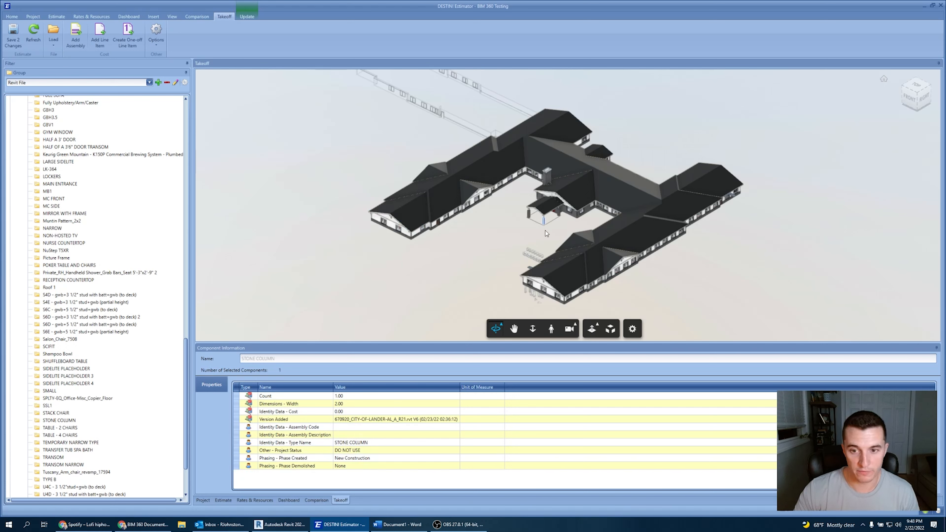
{"action": "left_click", "coordinate": [411, 210]}
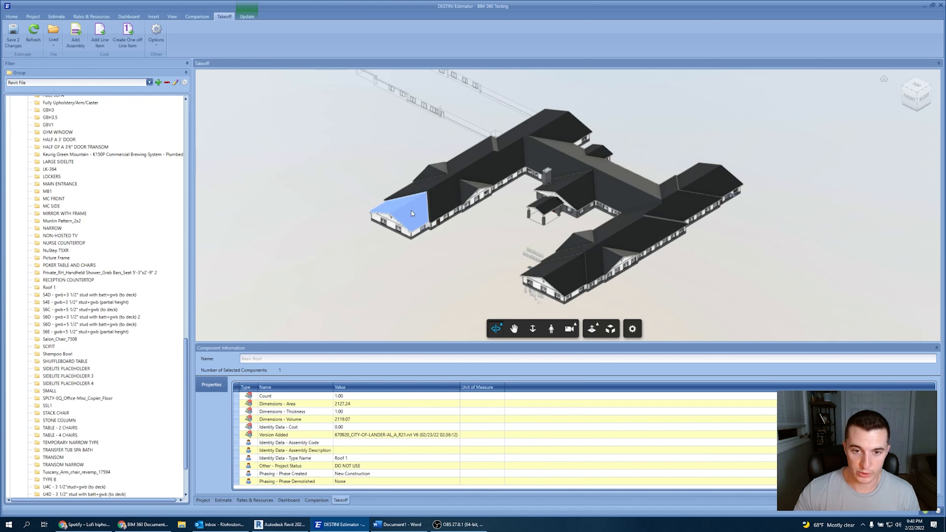
{"action": "right_click", "coordinate": [411, 211]}
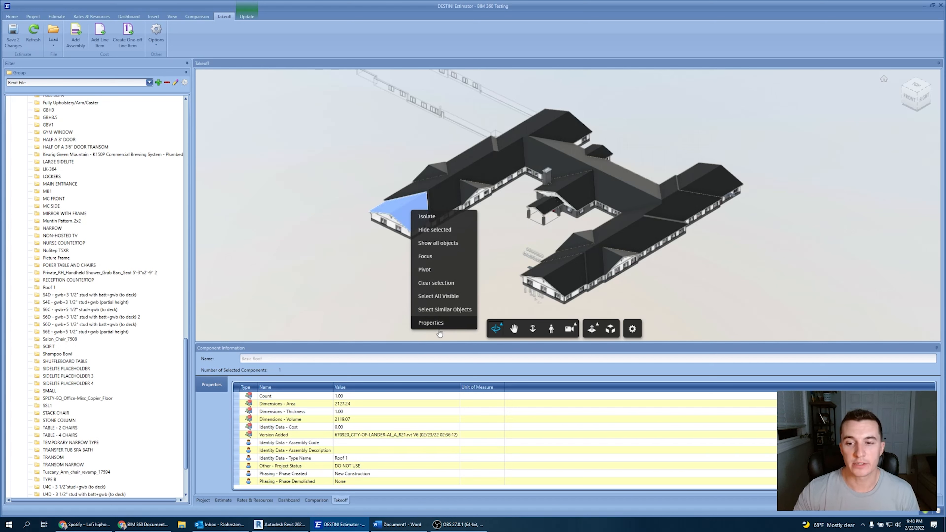
{"action": "left_click", "coordinate": [443, 312]}
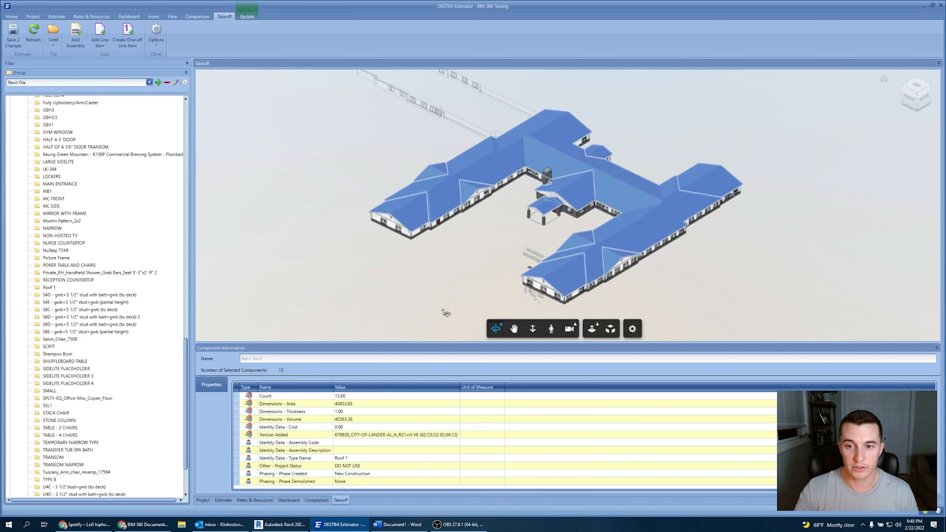
{"action": "scroll", "coordinate": [529, 221], "scroll_direction": "up", "scroll_amount": 10}
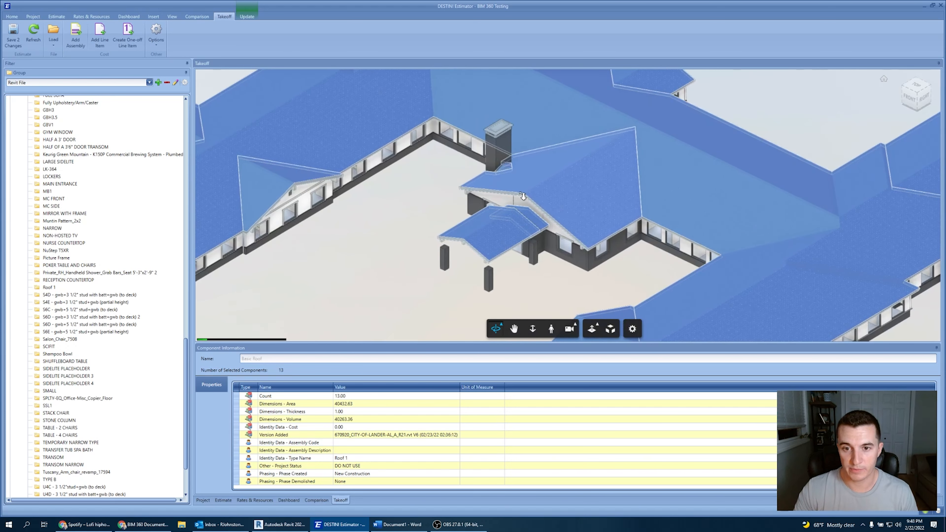
{"action": "scroll", "coordinate": [530, 221], "scroll_direction": "down", "scroll_amount": 10}
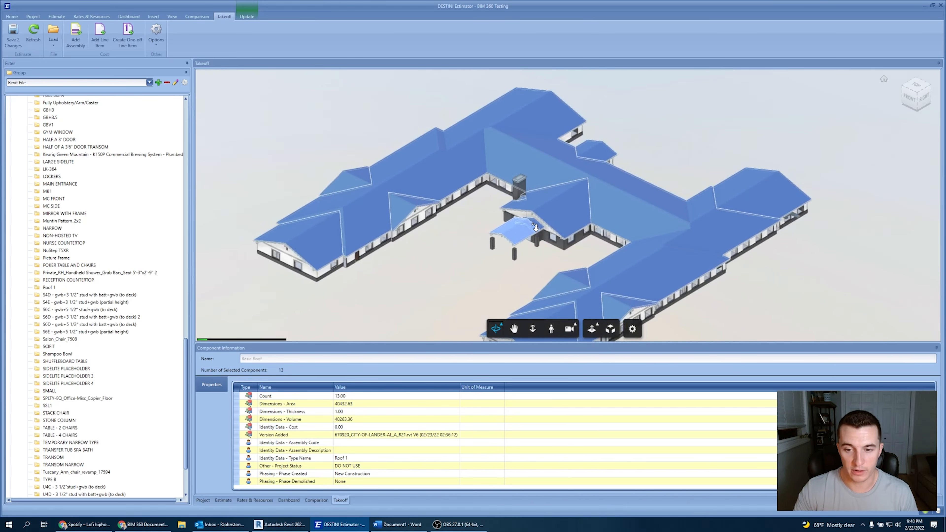
{"action": "scroll", "coordinate": [480, 262], "scroll_direction": "down", "scroll_amount": 3}
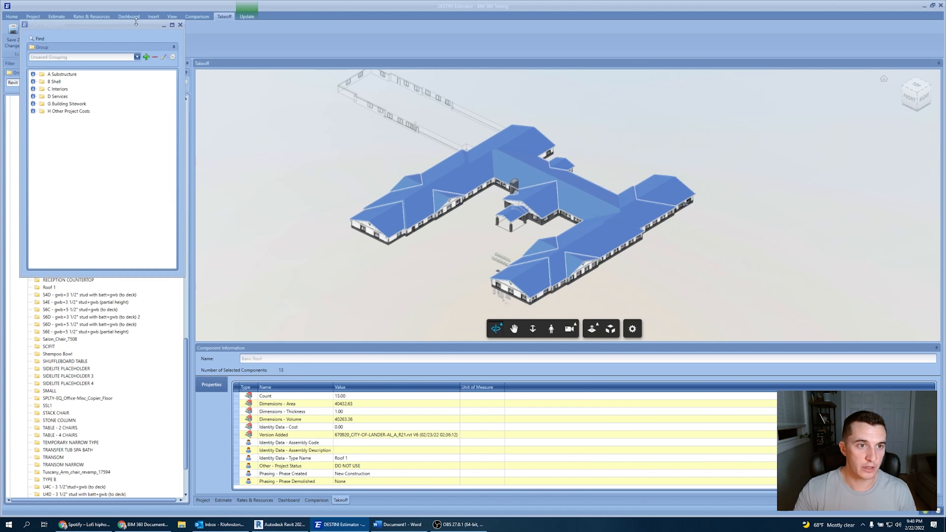
In the Cost Components window, expand B Shell, B30 Roofing and B3010 Roof Coverings, and enlarge the window.
{"action": "left_click_drag", "start_coordinate": [136, 25], "coordinate": [156, 80]}
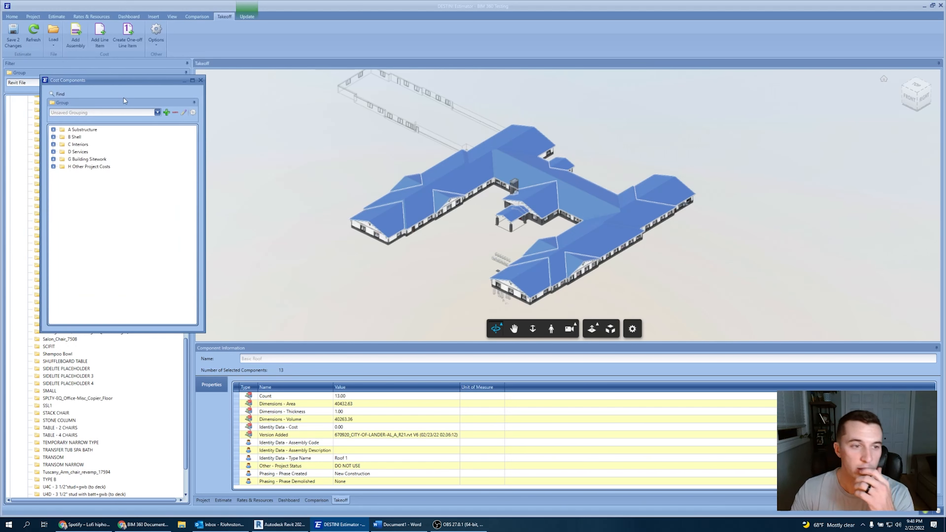
{"action": "left_click", "coordinate": [53, 145]}
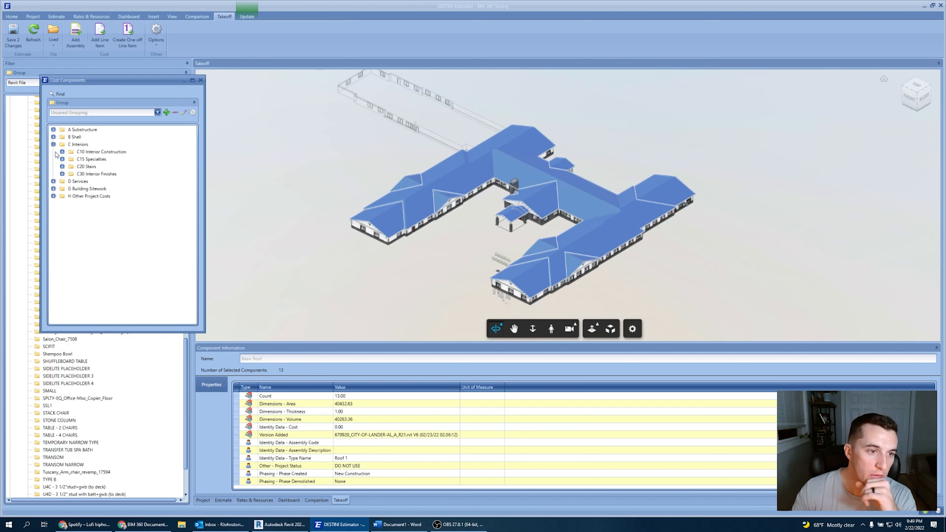
{"action": "left_click", "coordinate": [53, 144]}
{"action": "left_click", "coordinate": [54, 136]}
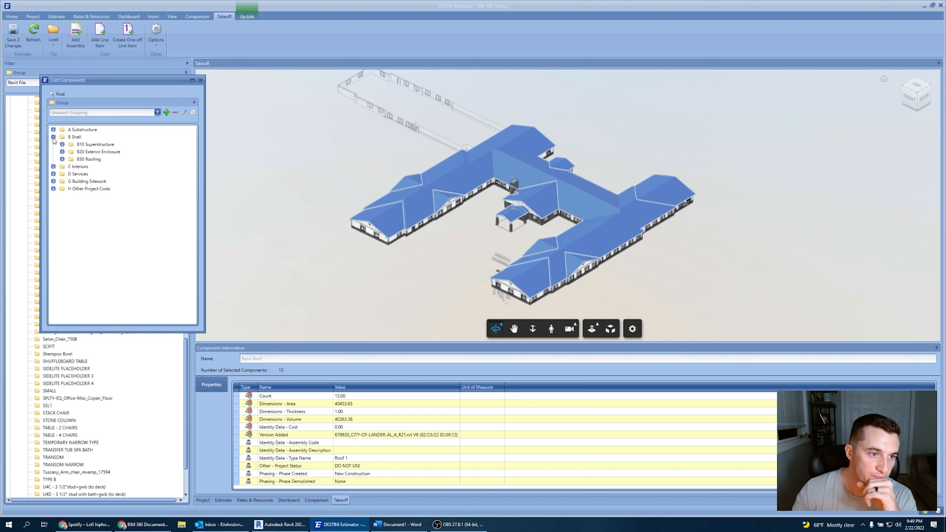
{"action": "left_click", "coordinate": [62, 160]}
{"action": "left_click", "coordinate": [71, 167]}
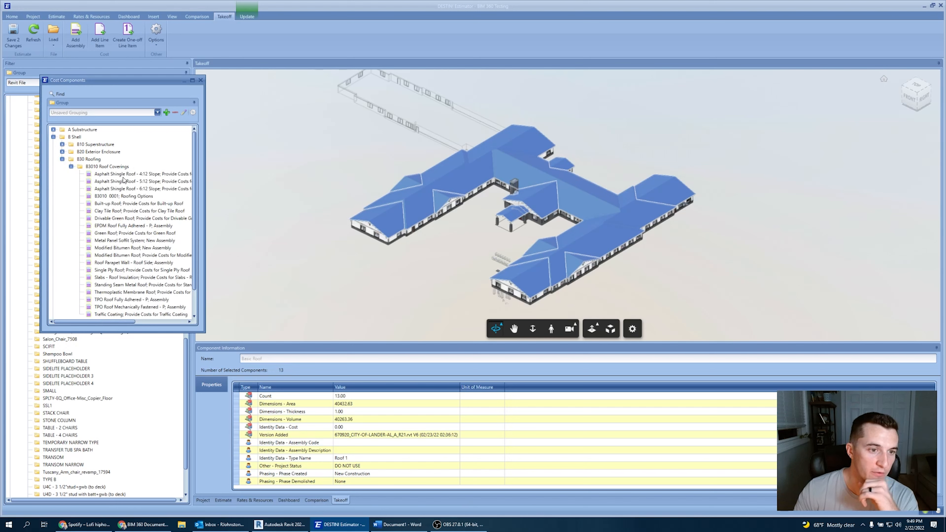
{"action": "left_click_drag", "start_coordinate": [205, 193], "coordinate": [365, 192]}
{"action": "left_click_drag", "start_coordinate": [240, 331], "coordinate": [248, 430]}
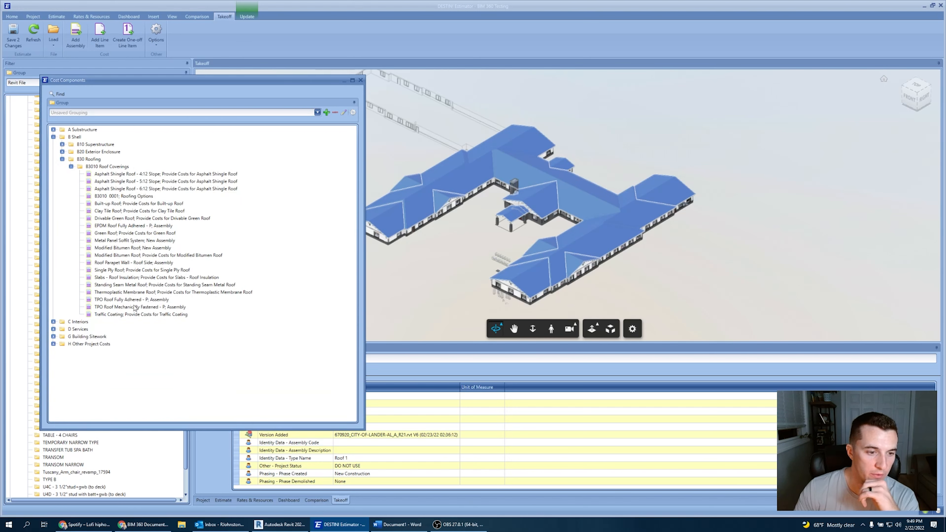
Take off the selected roofs with the Asphalt Shingle Roof - 4:12 Slope assembly, linking the model Area to its area question.
{"action": "left_click", "coordinate": [130, 174]}
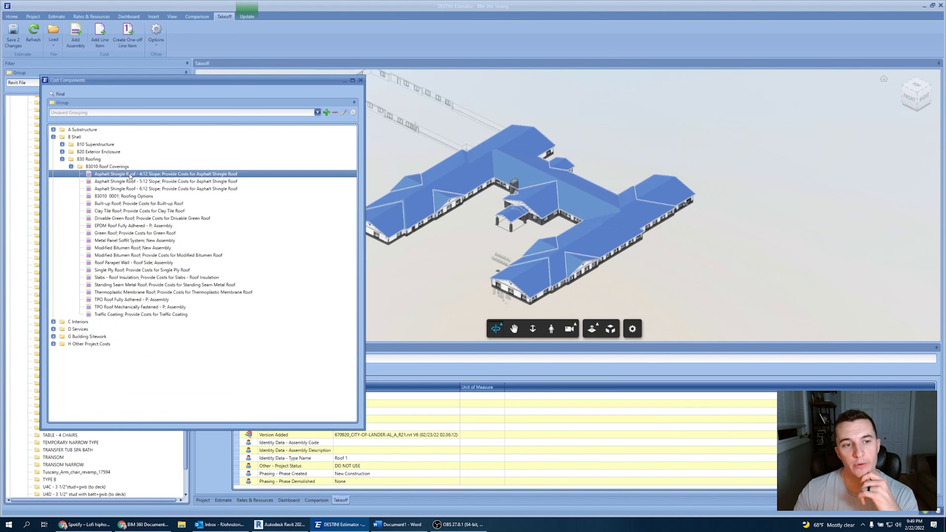
{"action": "double_click", "coordinate": [180, 174]}
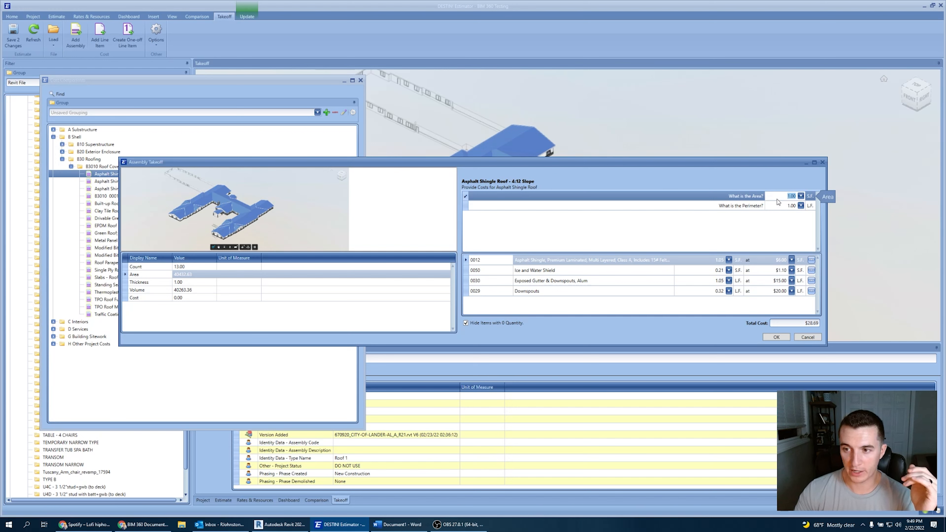
{"action": "left_click", "coordinate": [188, 275]}
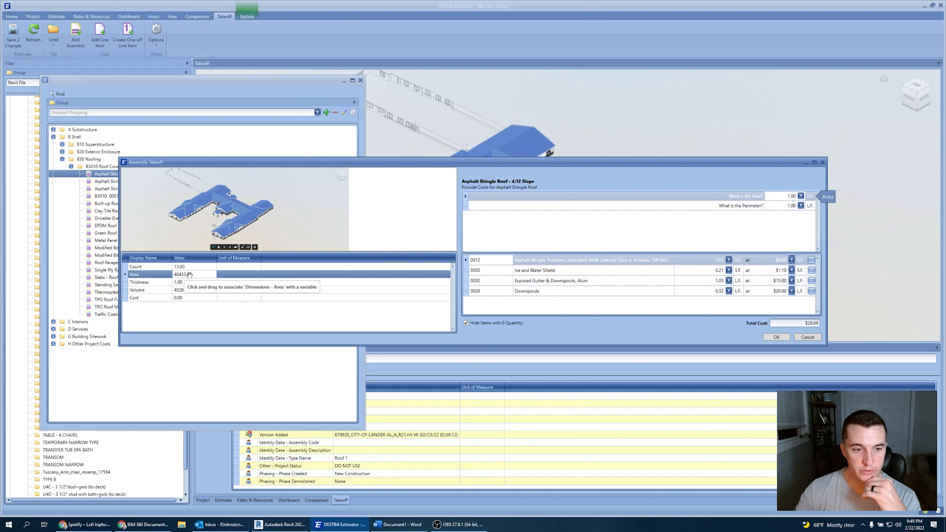
{"action": "left_click", "coordinate": [176, 282]}
{"action": "left_click", "coordinate": [178, 277]}
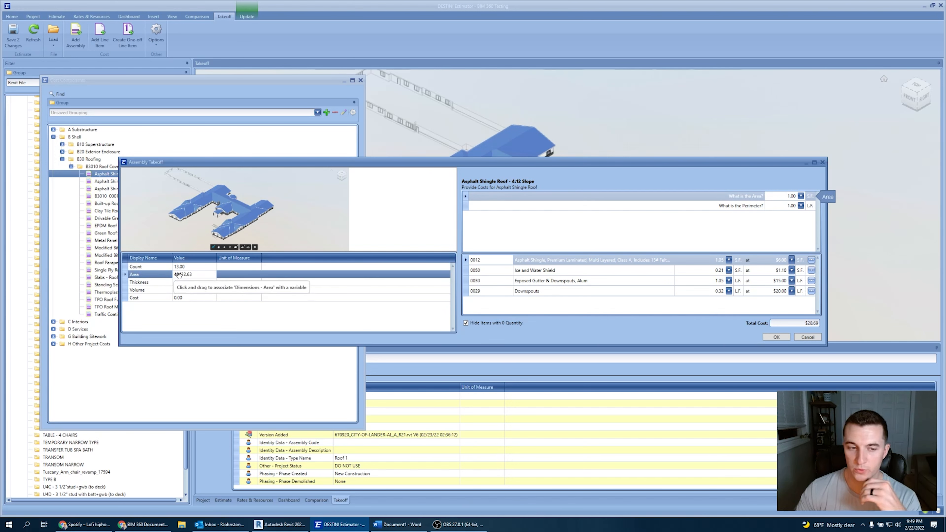
{"action": "left_click_drag", "start_coordinate": [179, 275], "coordinate": [785, 198]}
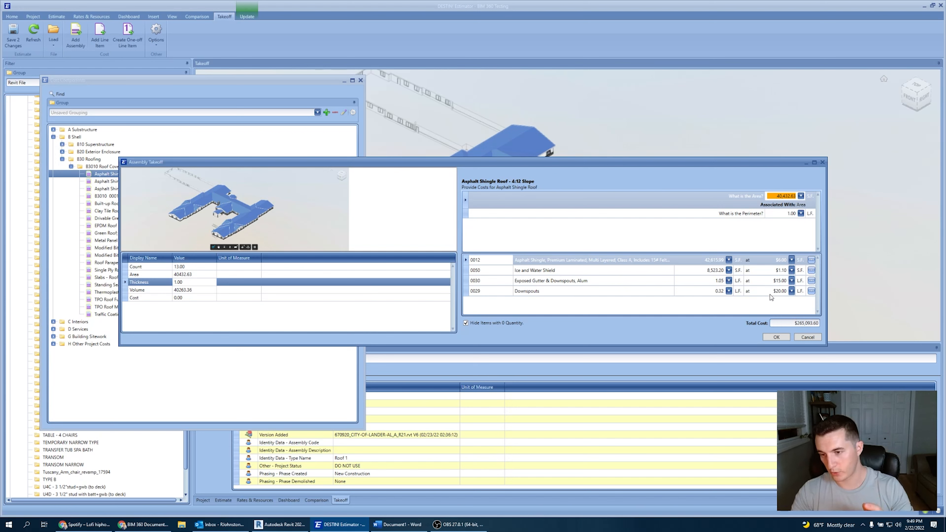
{"action": "left_click", "coordinate": [776, 337]}
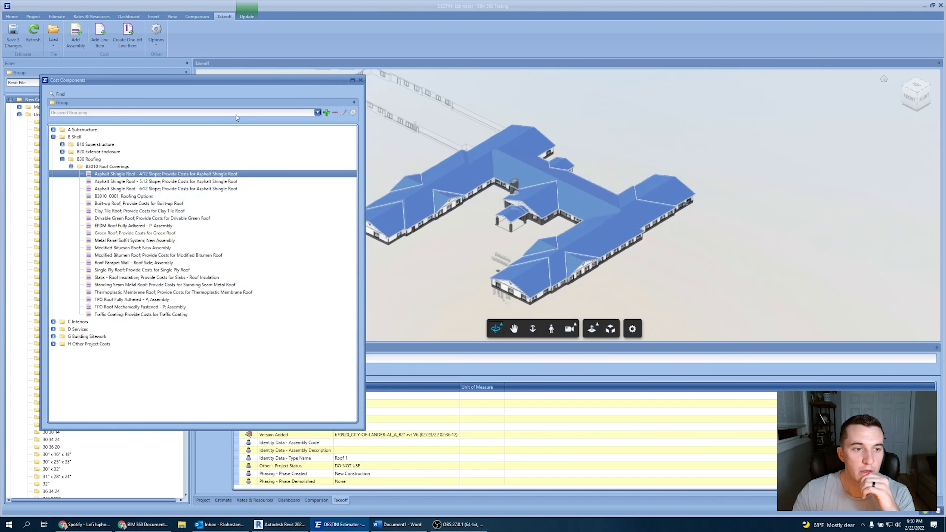
Close the Cost Components window.
{"action": "left_click_drag", "start_coordinate": [321, 80], "coordinate": [342, 88]}
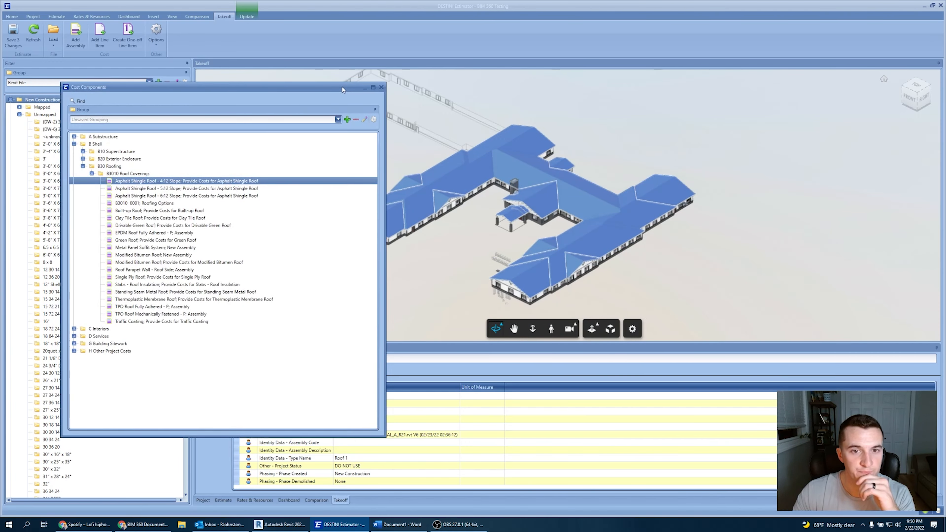
{"action": "left_click", "coordinate": [382, 87]}
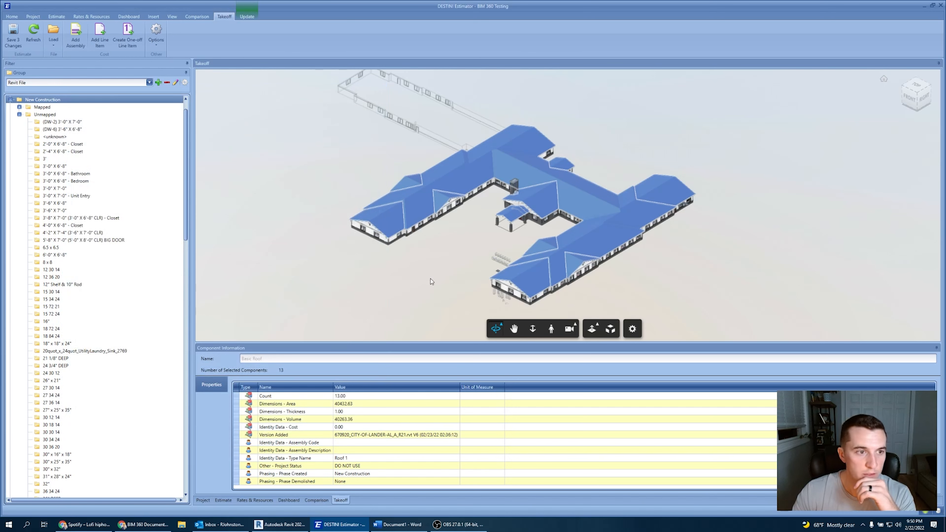
Select the Unmapped group under New Construction and collapse its type list.
{"action": "left_click", "coordinate": [41, 114]}
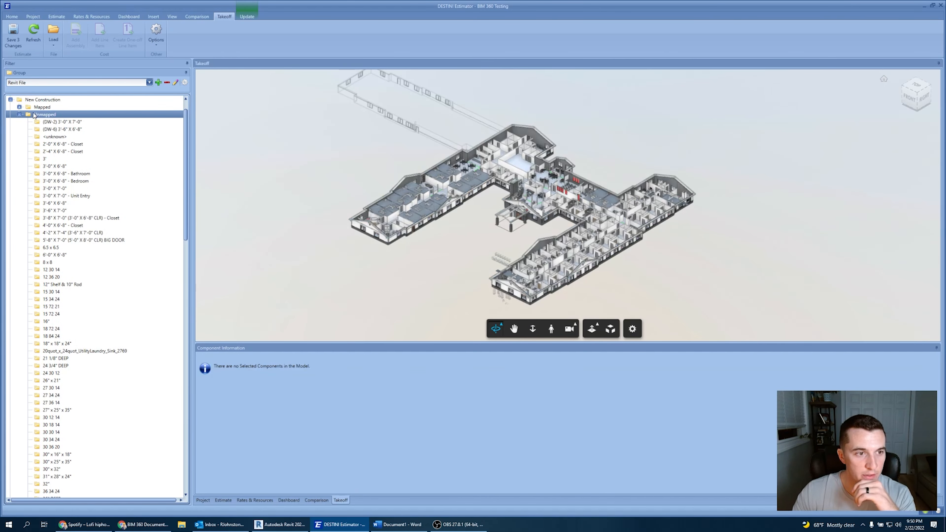
{"action": "left_click", "coordinate": [19, 115]}
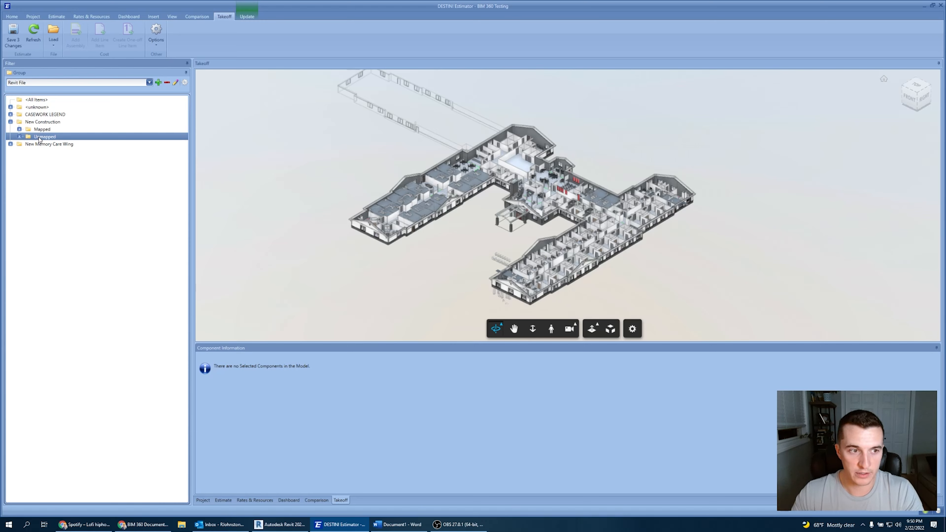
{"action": "scroll", "coordinate": [440, 210], "scroll_direction": "down", "scroll_amount": 1}
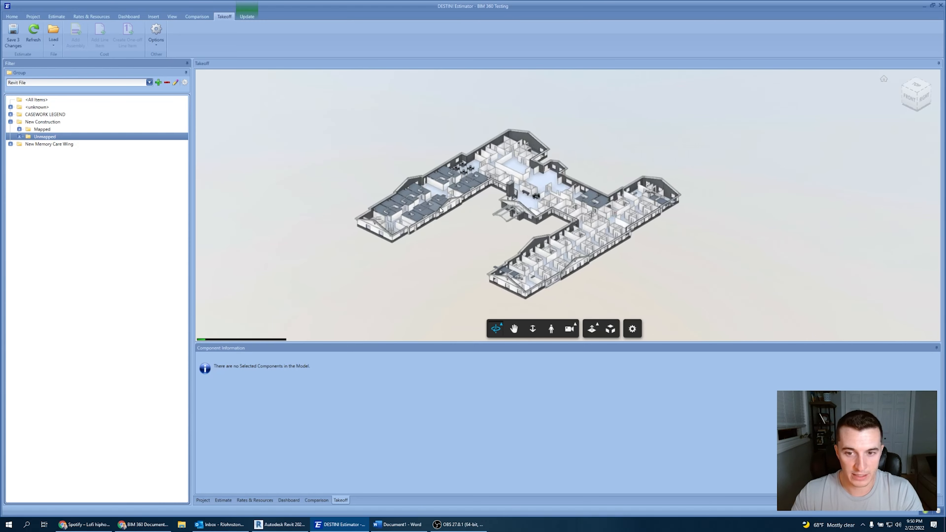
{"action": "scroll", "coordinate": [440, 210], "scroll_direction": "up", "scroll_amount": 1}
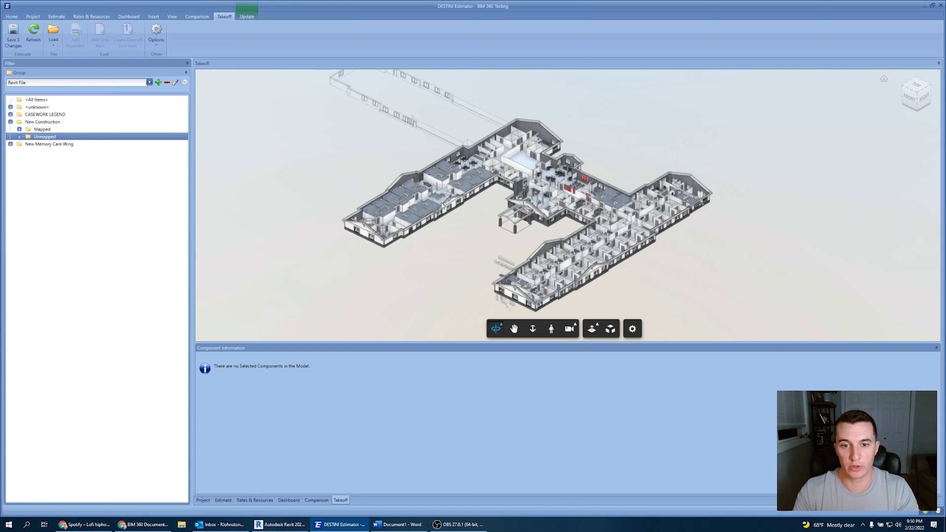
Switch to the Mapped group and back to Unmapped, then select a dropped ceiling in the model.
{"action": "left_click", "coordinate": [44, 130]}
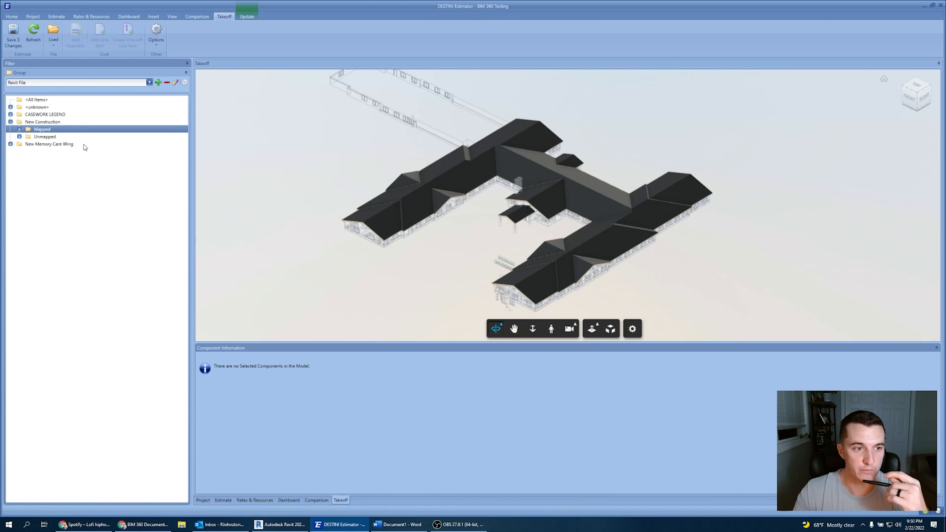
{"action": "left_click", "coordinate": [37, 137]}
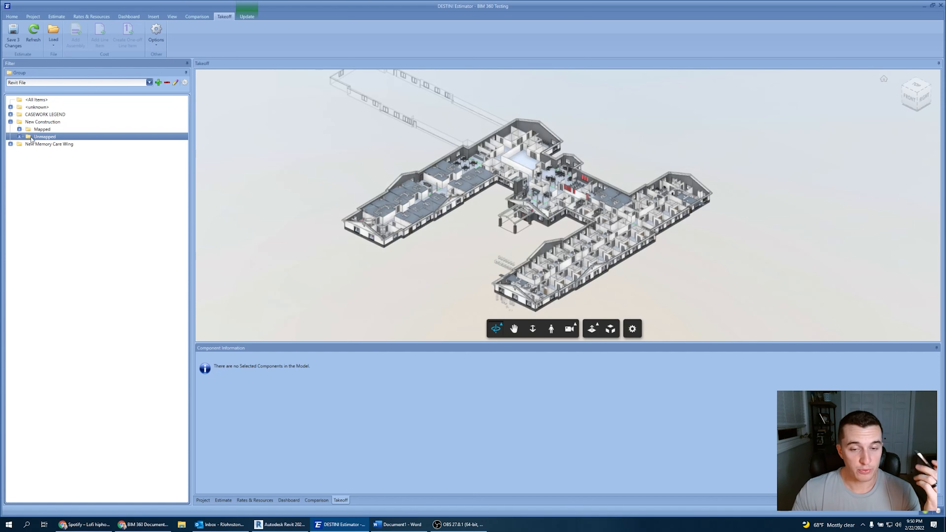
{"action": "left_click", "coordinate": [380, 203]}
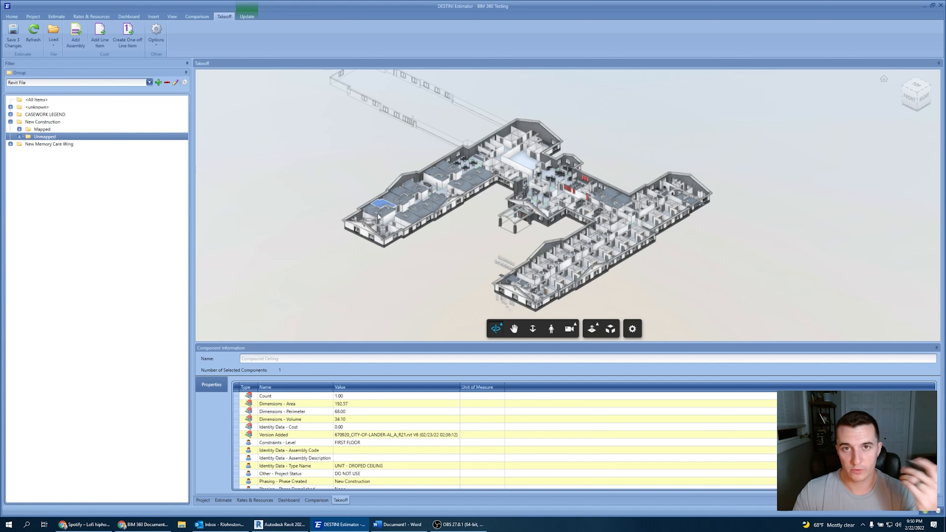